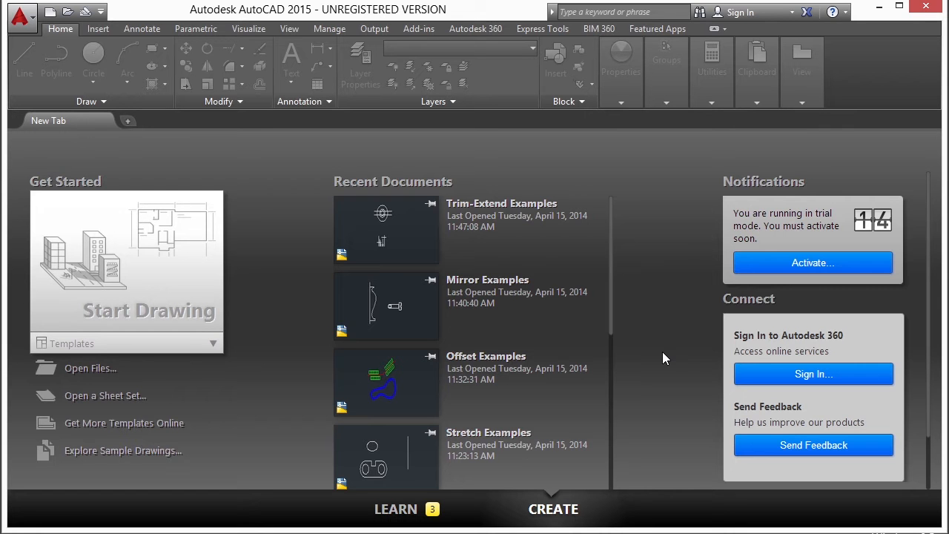
# - Open the drawing Chamfer-fillet Examples.dwg from folder 06
pyautogui.click(79, 368)
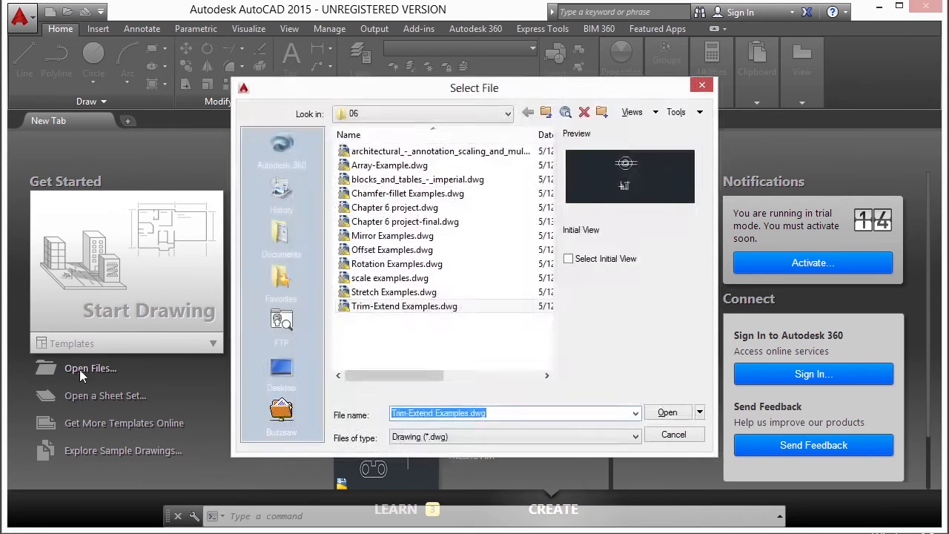
pyautogui.click(425, 193)
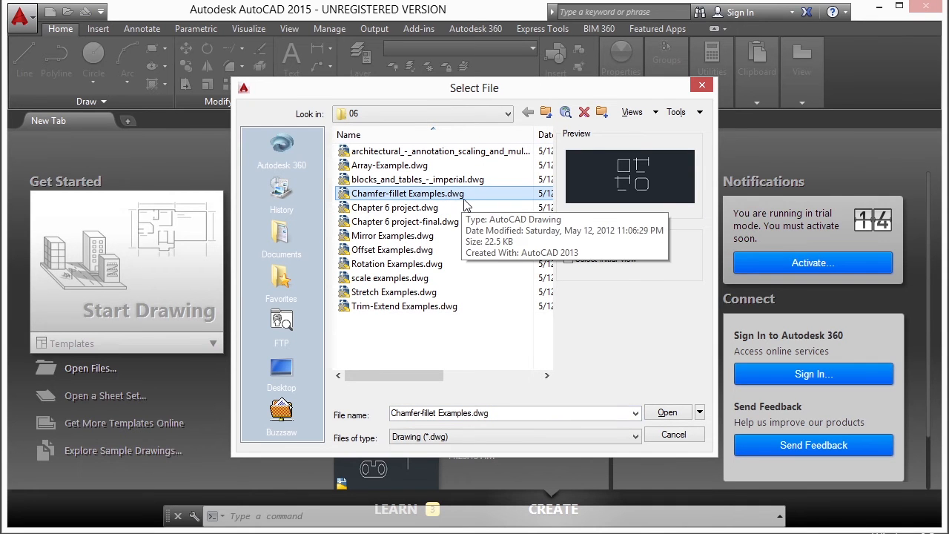
pyautogui.click(664, 413)
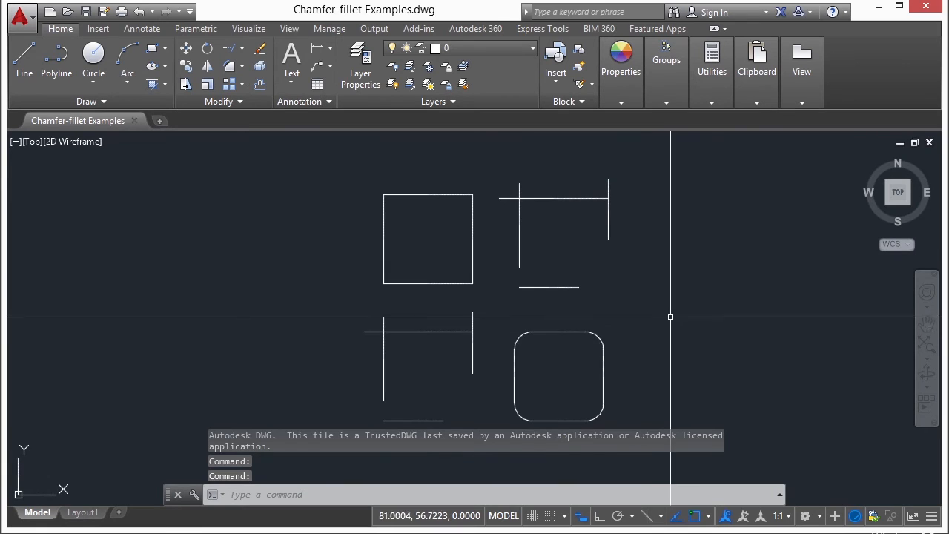
pyautogui.moveTo(668, 326); pyautogui.dragTo(618, 292, button='middle')
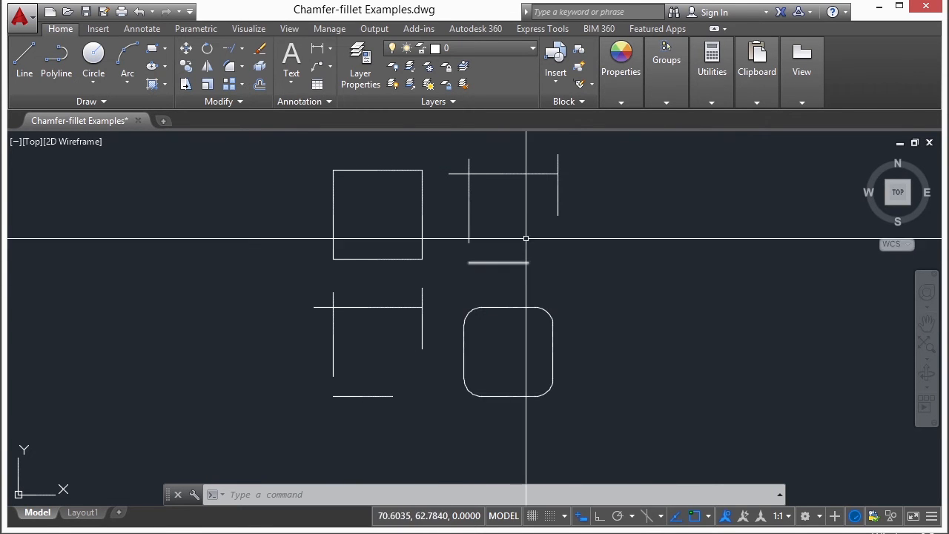
pyautogui.moveTo(637, 272); pyautogui.dragTo(609, 289, button='middle')
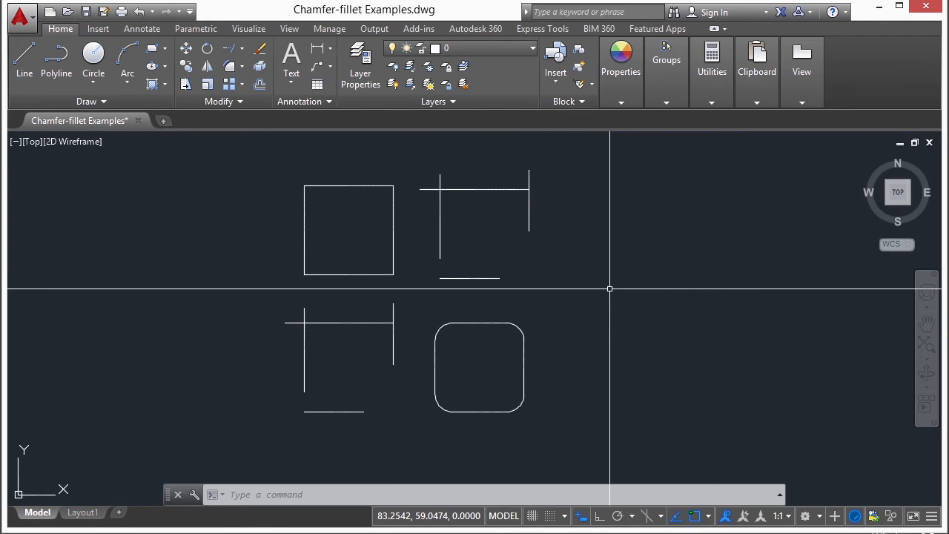
pyautogui.write('FILLET')
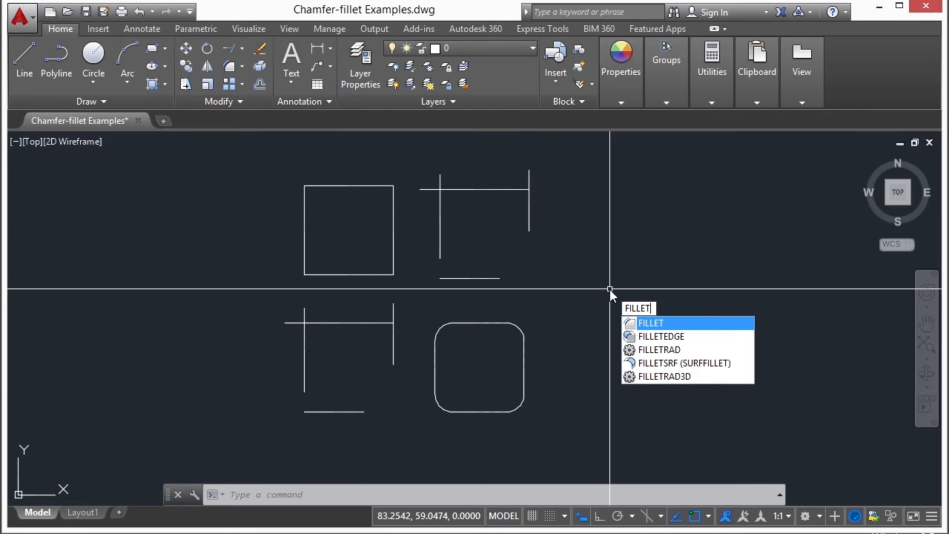
pyautogui.press('Escape')
pyautogui.write('F')
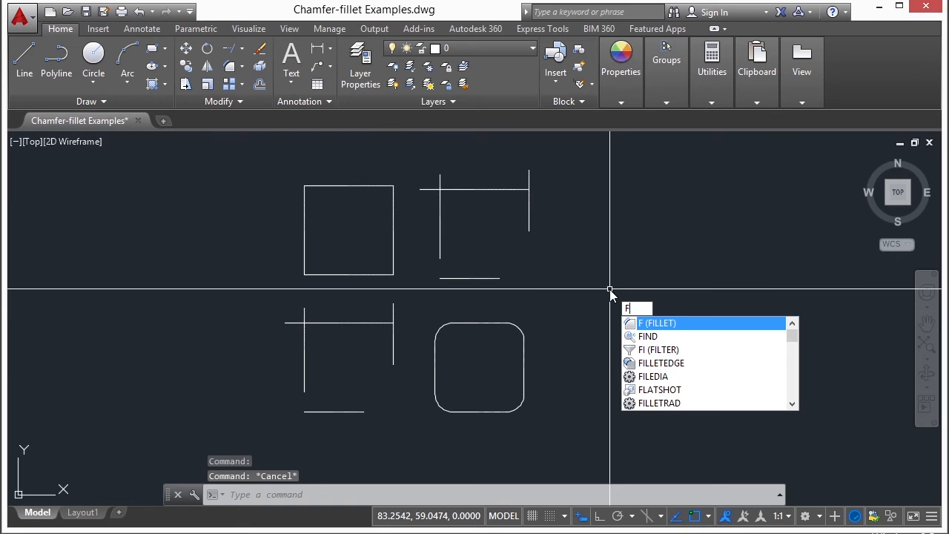
pyautogui.press('Escape')
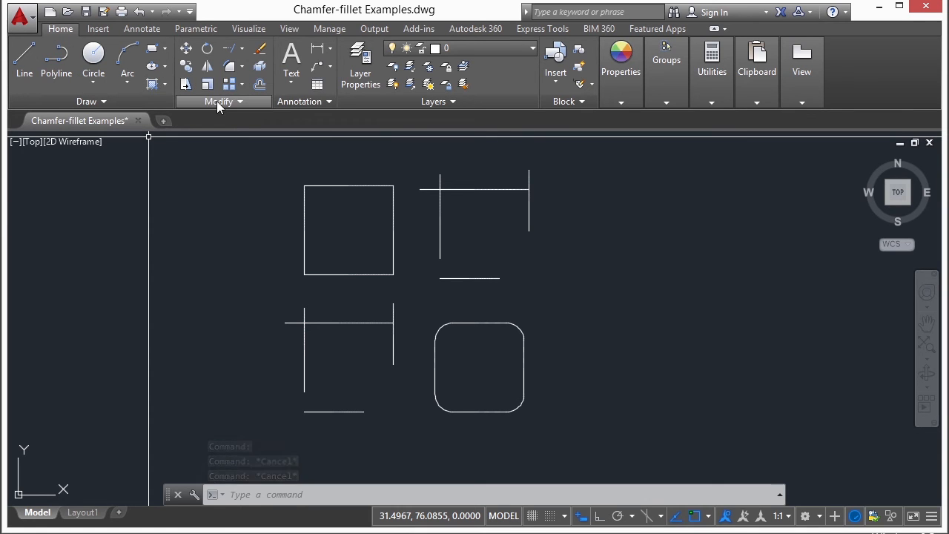
pyautogui.click(242, 67)
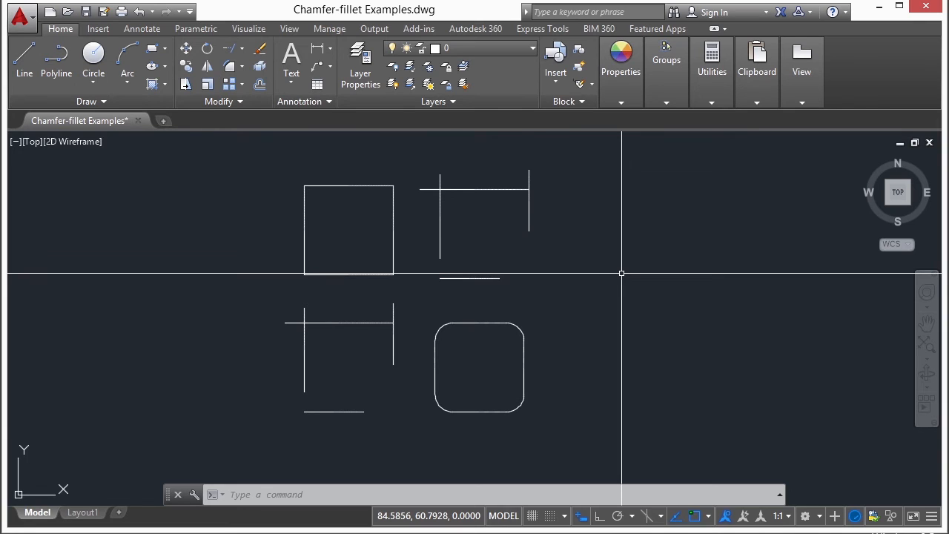
# - Fillet the upper-left corner of the square with a radius of 2
pyautogui.write('f')
pyautogui.press('Return')
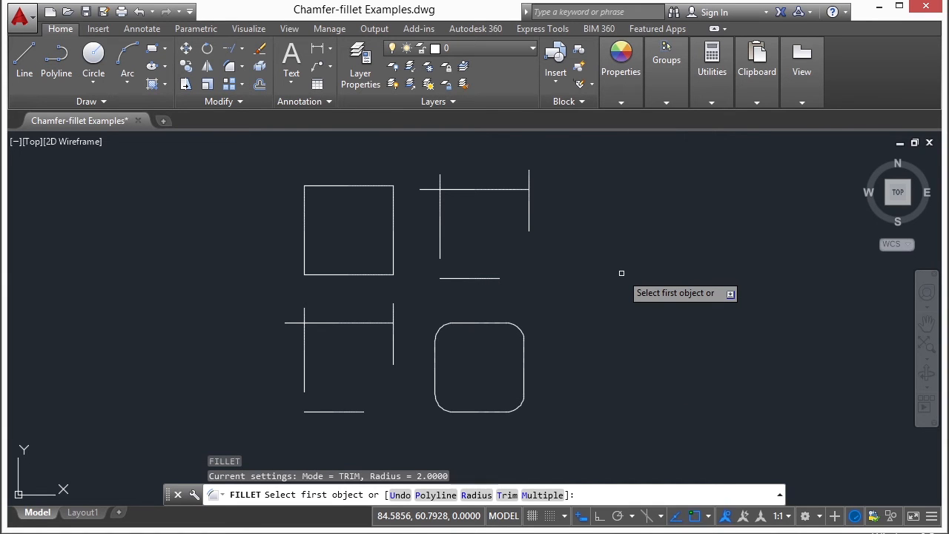
pyautogui.write('r')
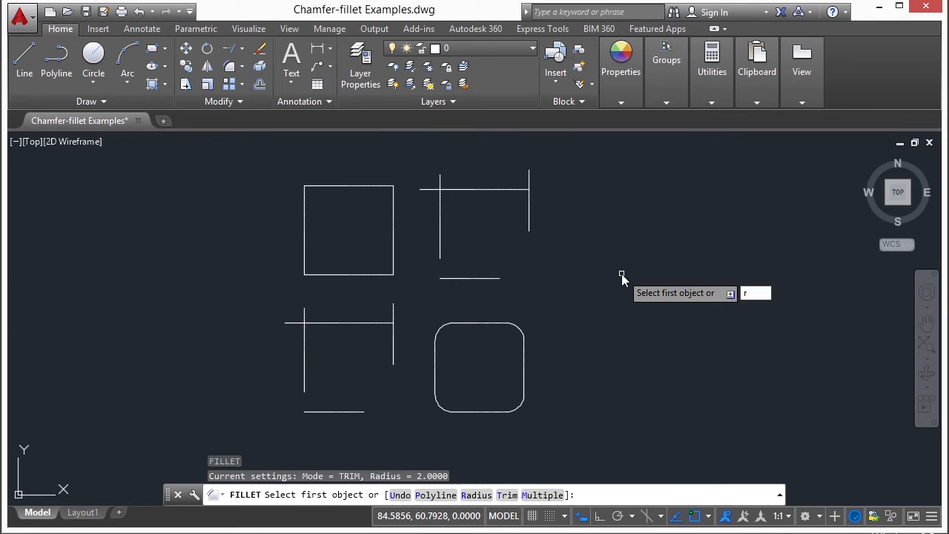
pyautogui.press('Return')
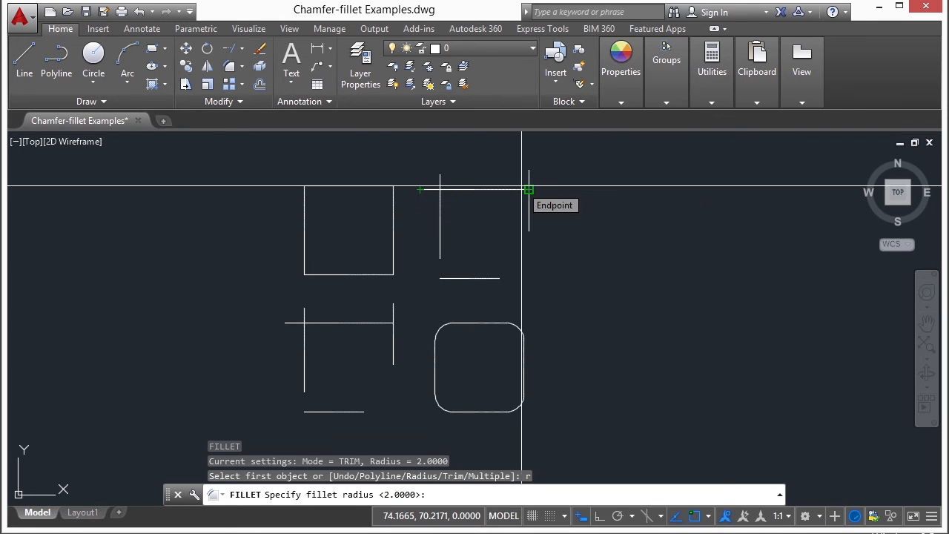
pyautogui.write('2')
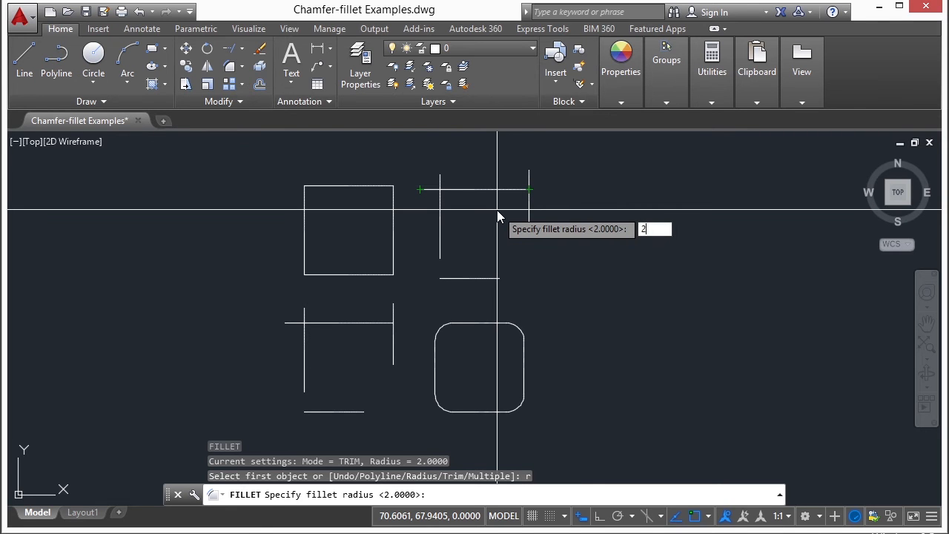
pyautogui.press('Return')
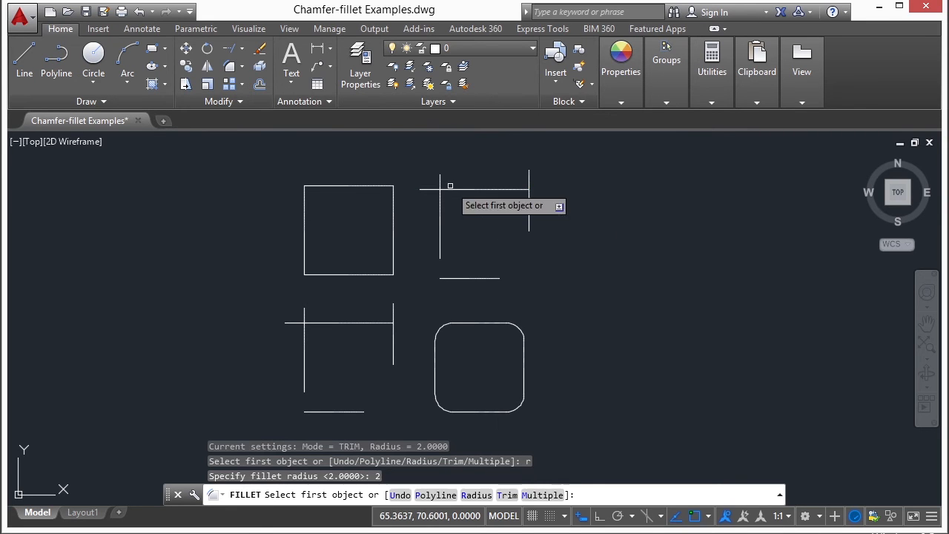
pyautogui.scroll(2, 316, 183)
pyautogui.click(317, 187)
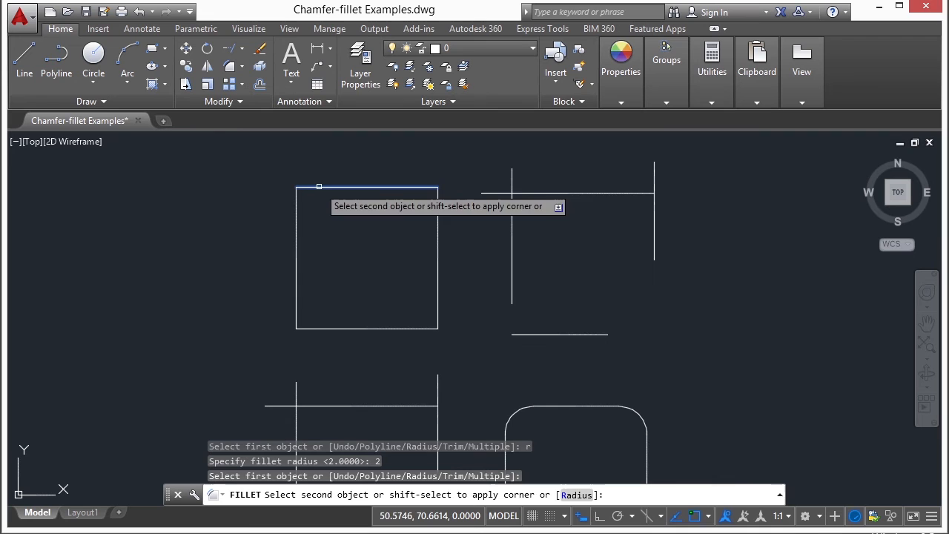
pyautogui.click(297, 237)
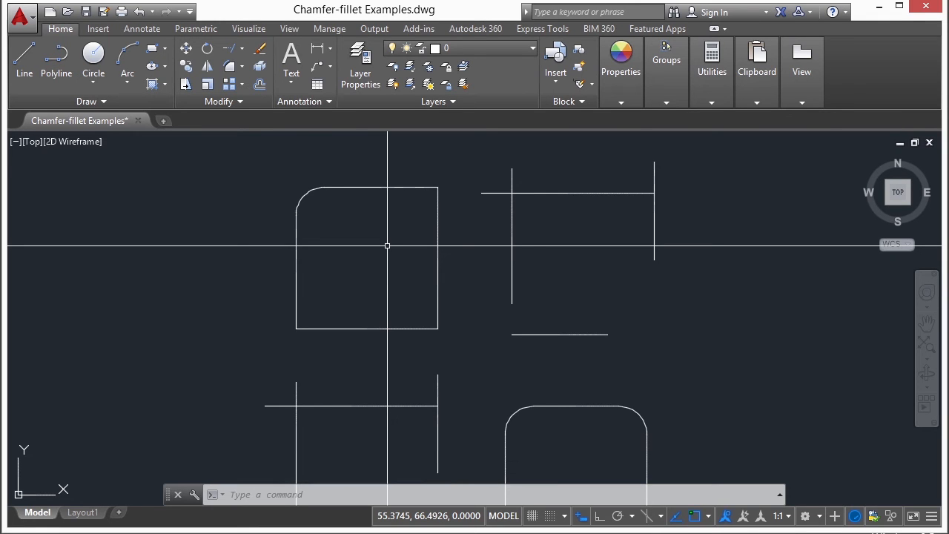
# - Chamfer the lower-left corner of the square using the existing chamfer distance settings
pyautogui.write('cha')
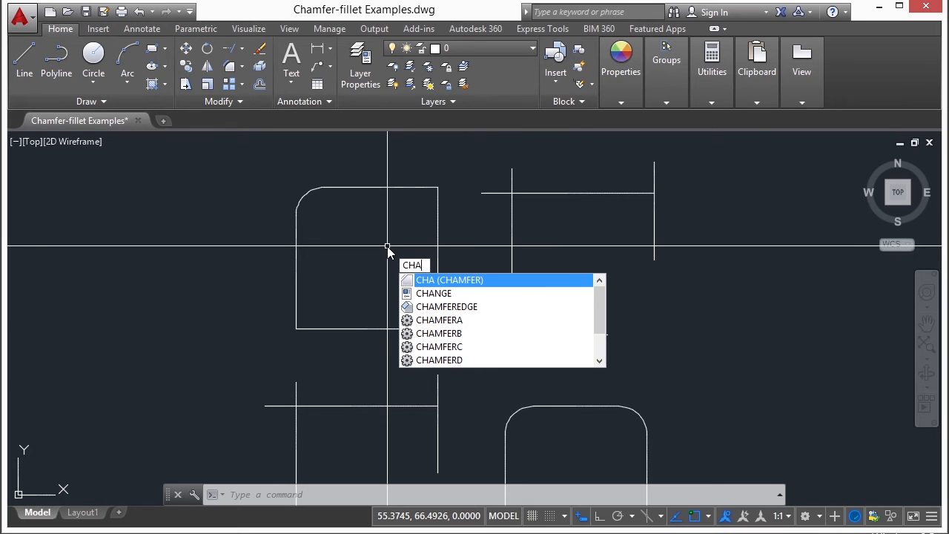
pyautogui.press('Return')
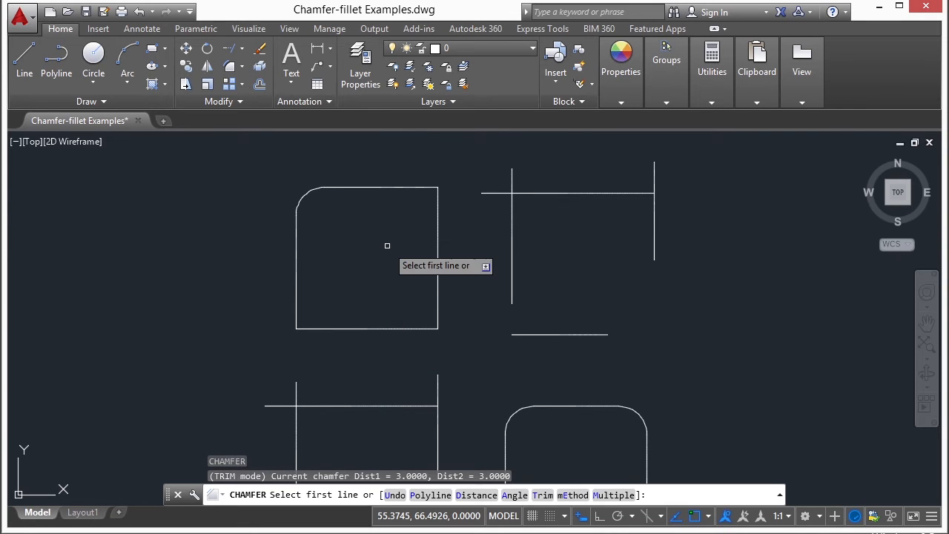
pyautogui.click(241, 66)
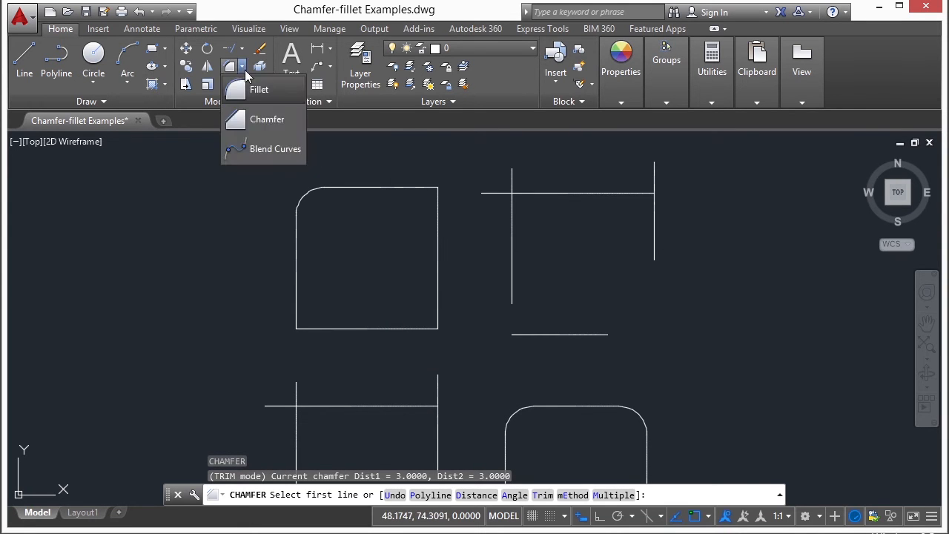
pyautogui.click(265, 122)
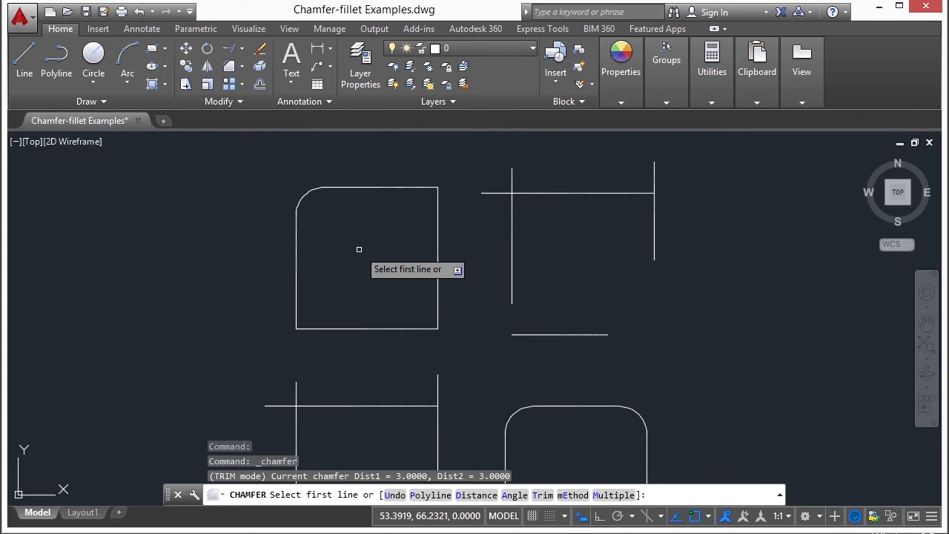
pyautogui.write('2')
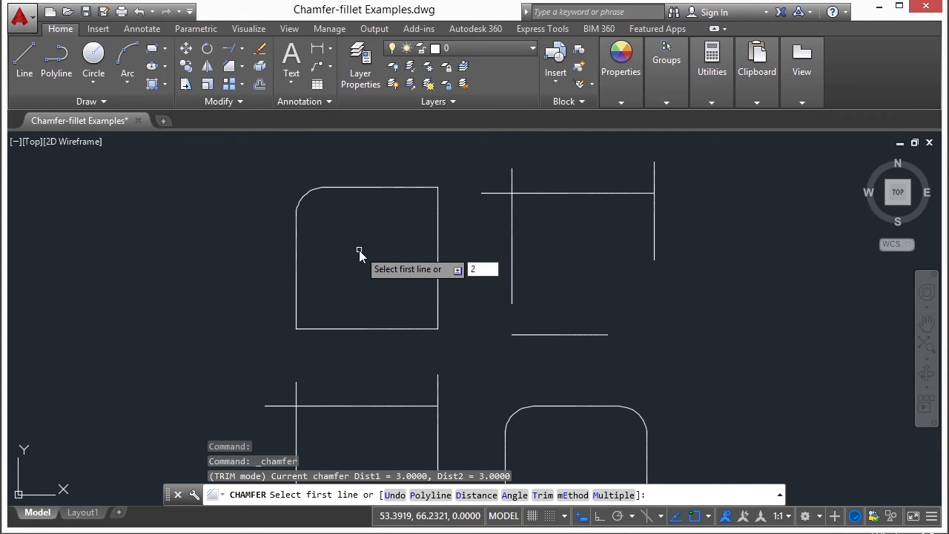
pyautogui.press('Return')
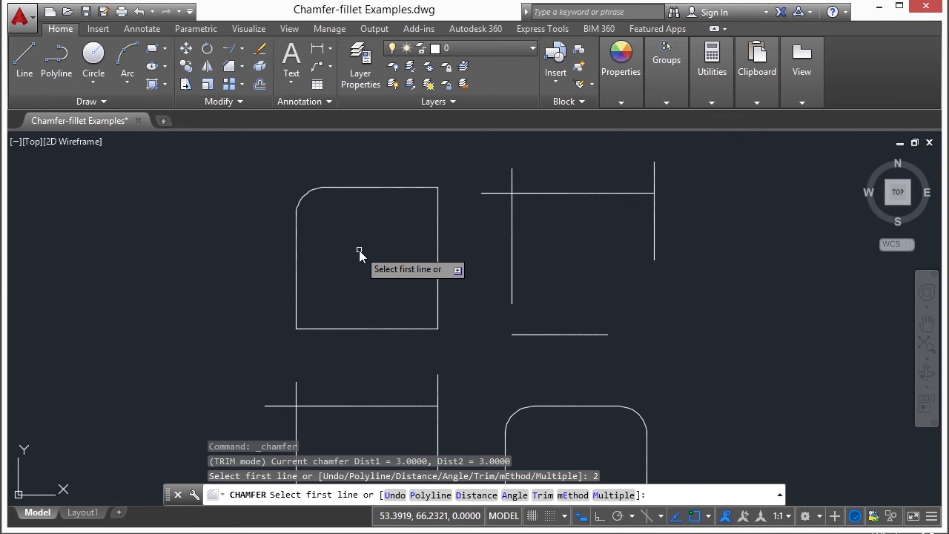
pyautogui.press('Return')
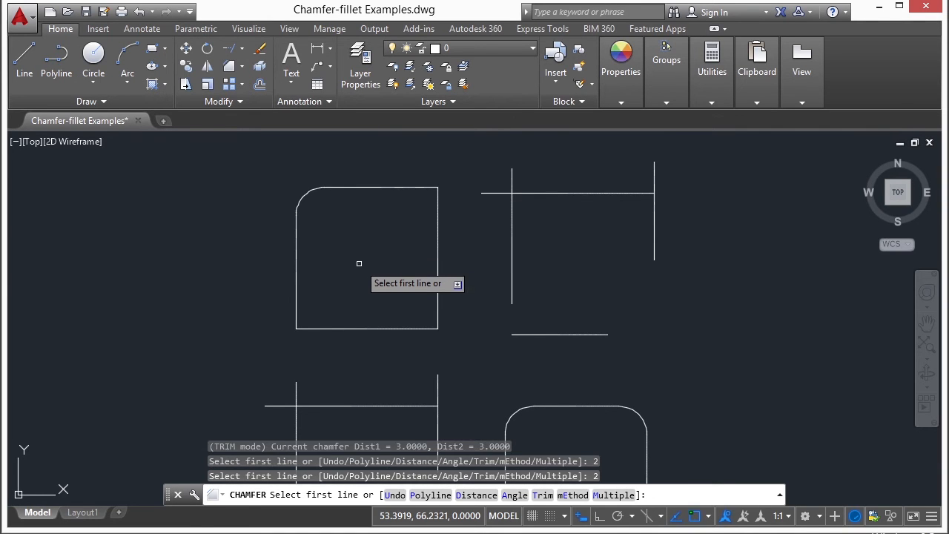
pyautogui.click(298, 303)
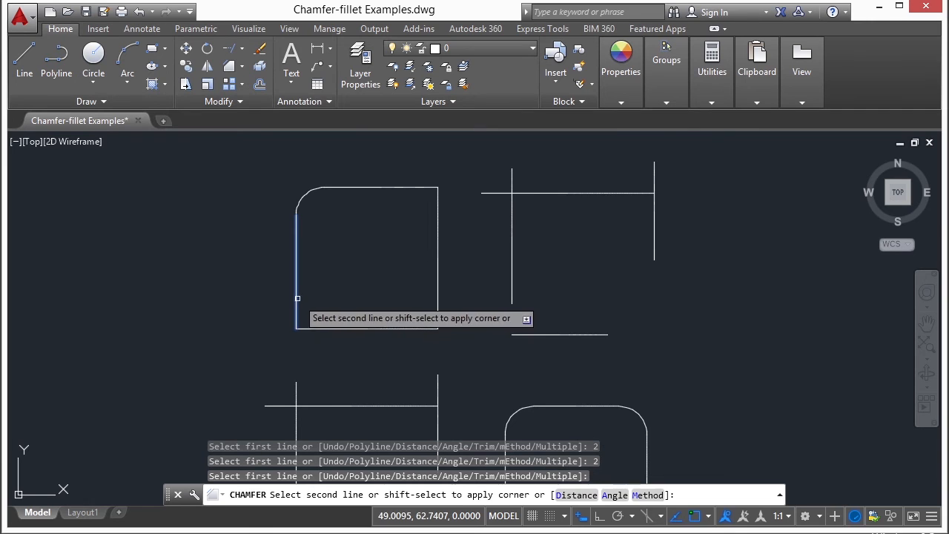
pyautogui.click(368, 329)
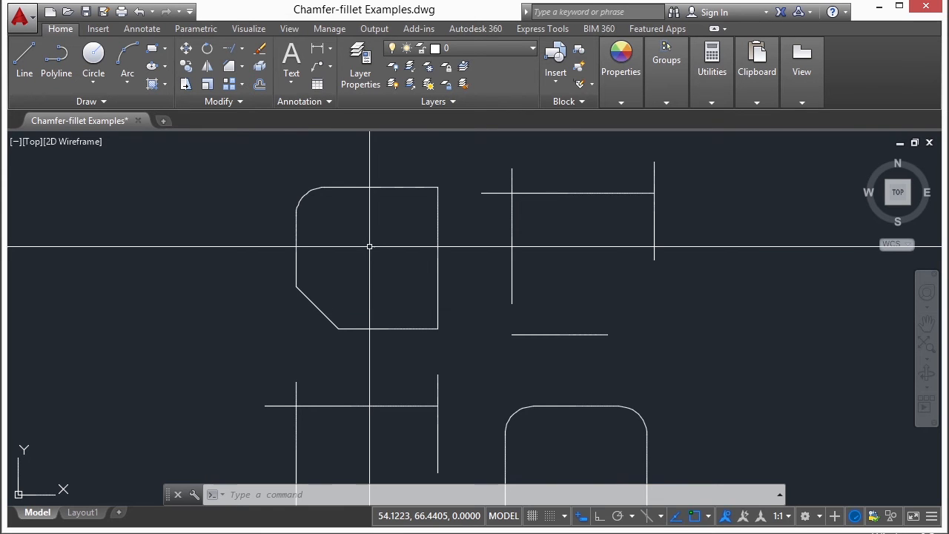
# - Try chamfering the square's lower-right corner with distances of 2 along the bottom edge and 5 along the right edge, and undo it
pyautogui.write('cha')
pyautogui.press('Return')
pyautogui.write('d')
pyautogui.press('Return')
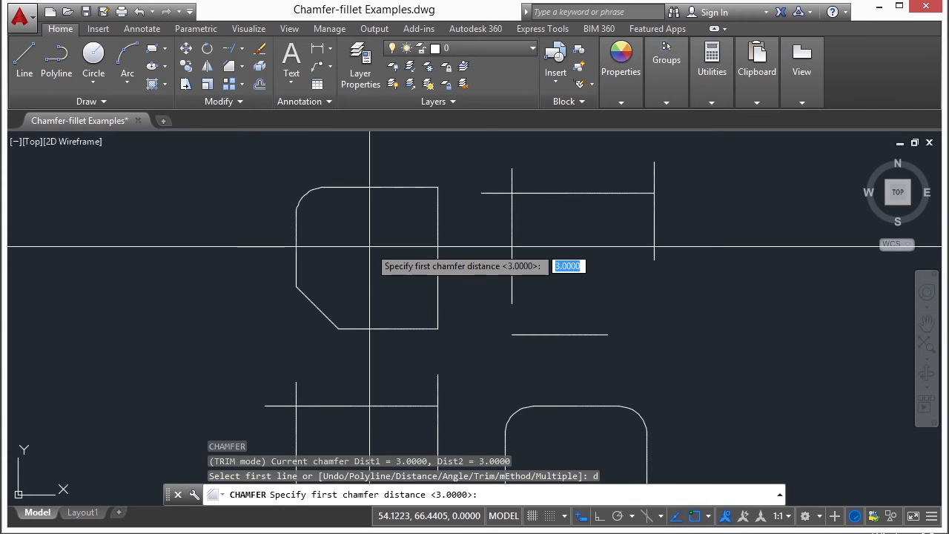
pyautogui.write('2')
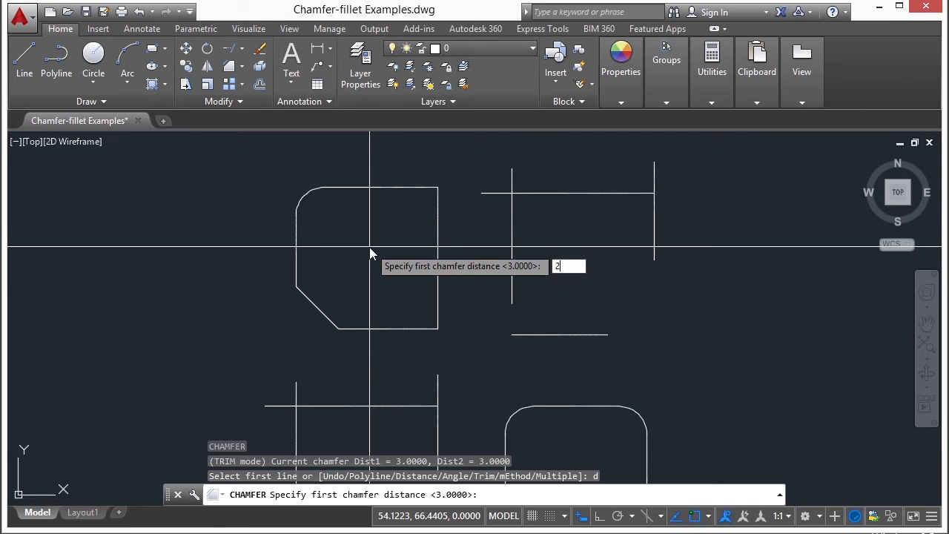
pyautogui.press('Return')
pyautogui.write('5')
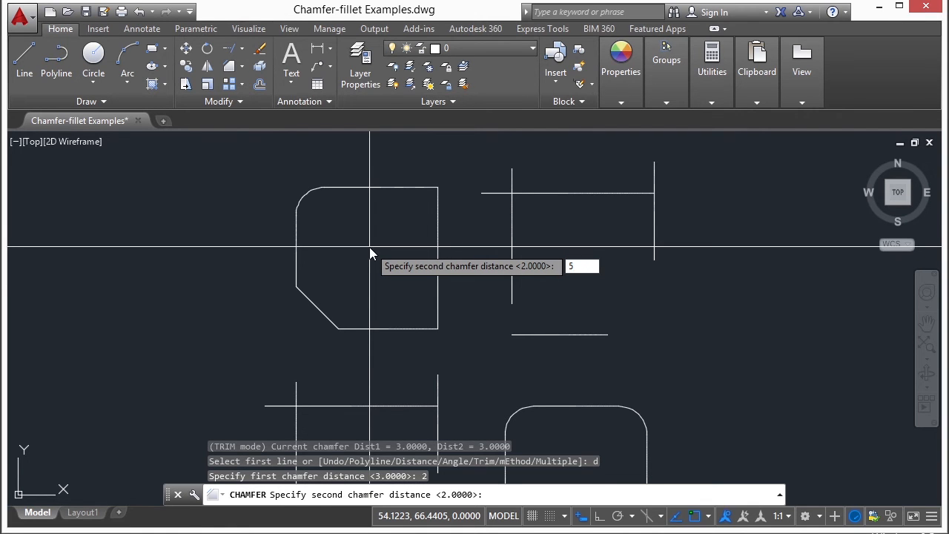
pyautogui.press('Return')
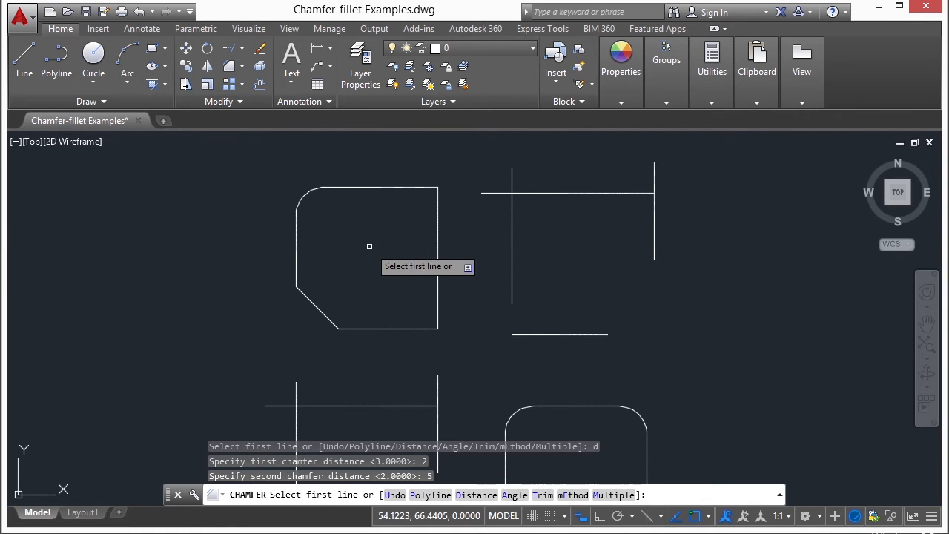
pyautogui.click(418, 329)
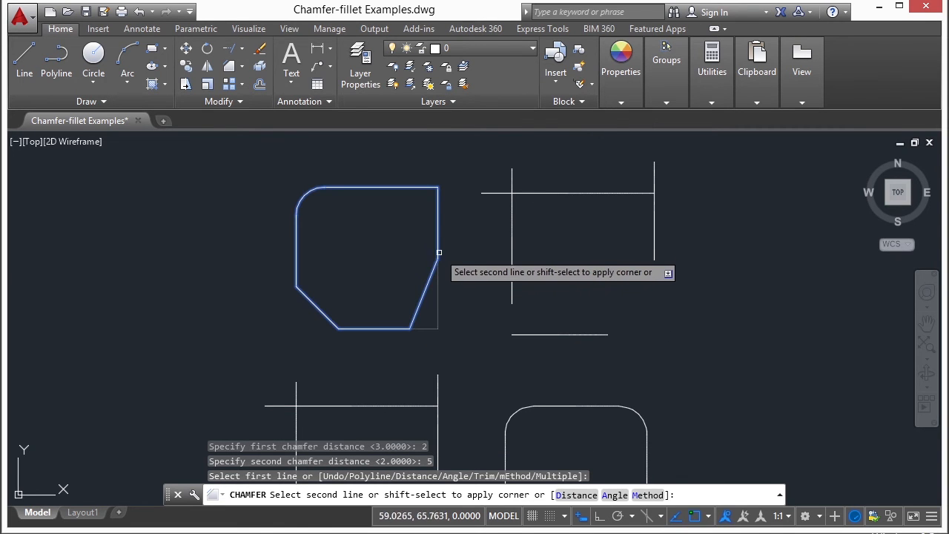
pyautogui.click(438, 240)
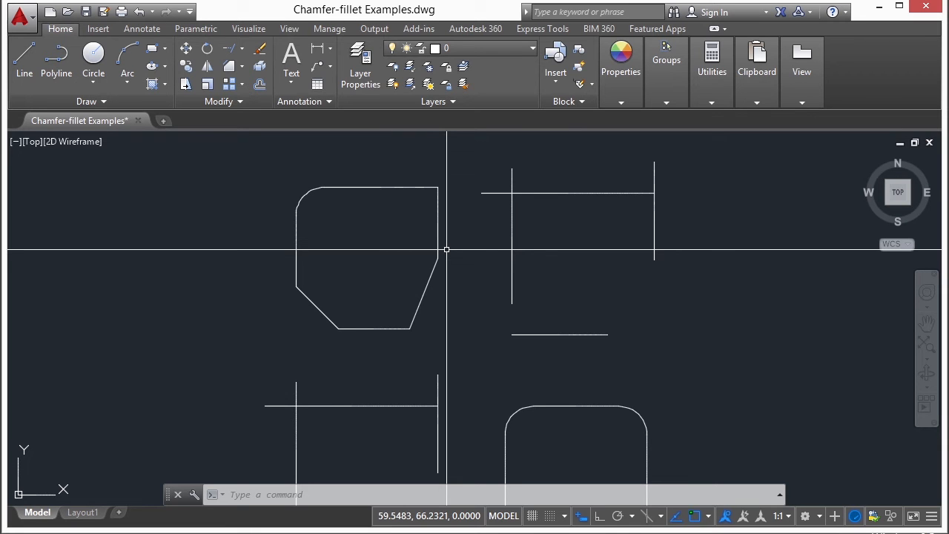
pyautogui.hotkey('ctrl', 'z')
# - Chamfer the first square's lower-right corner with distances of 2 along the right edge and 5 along the bottom edge
pyautogui.write('cha')
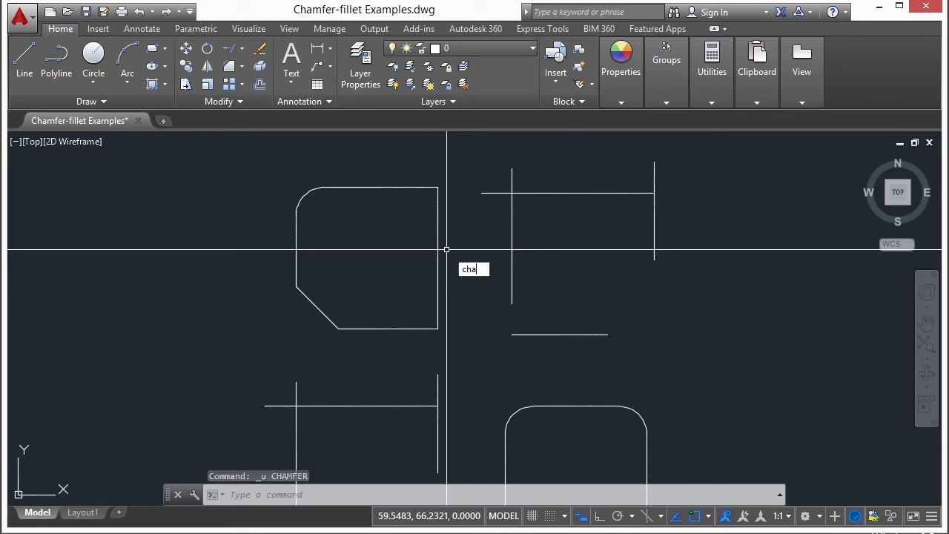
pyautogui.press('Return')
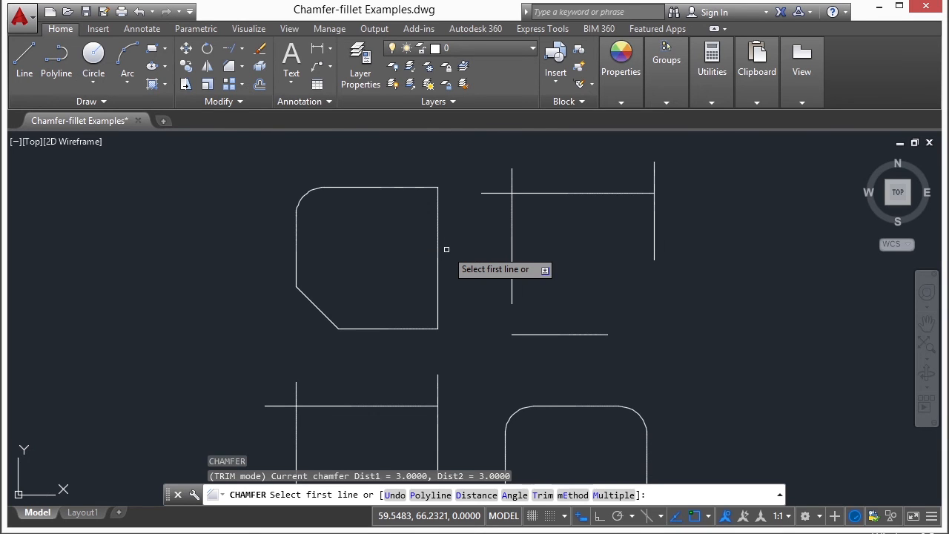
pyautogui.write('d')
pyautogui.press('Return')
pyautogui.write('2')
pyautogui.press('Return')
pyautogui.write('5')
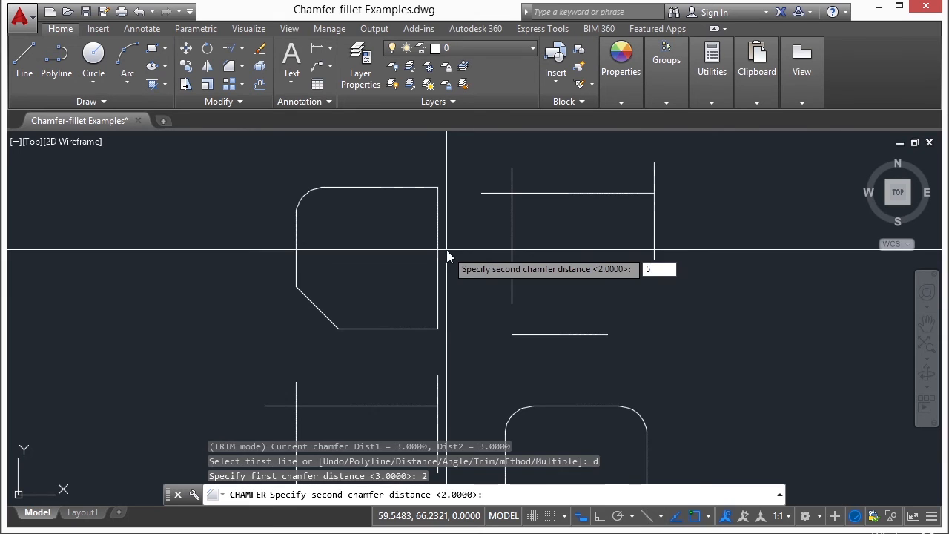
pyautogui.press('Return')
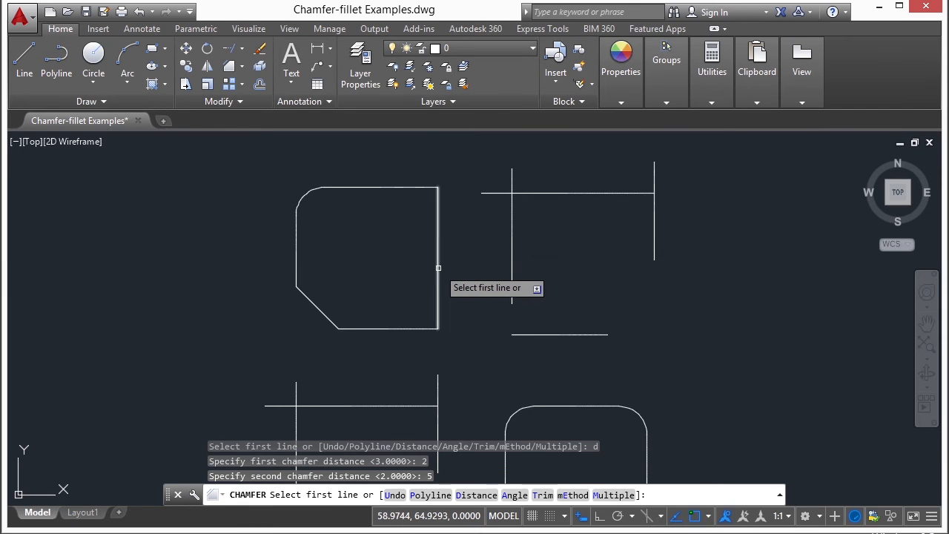
pyautogui.click(438, 267)
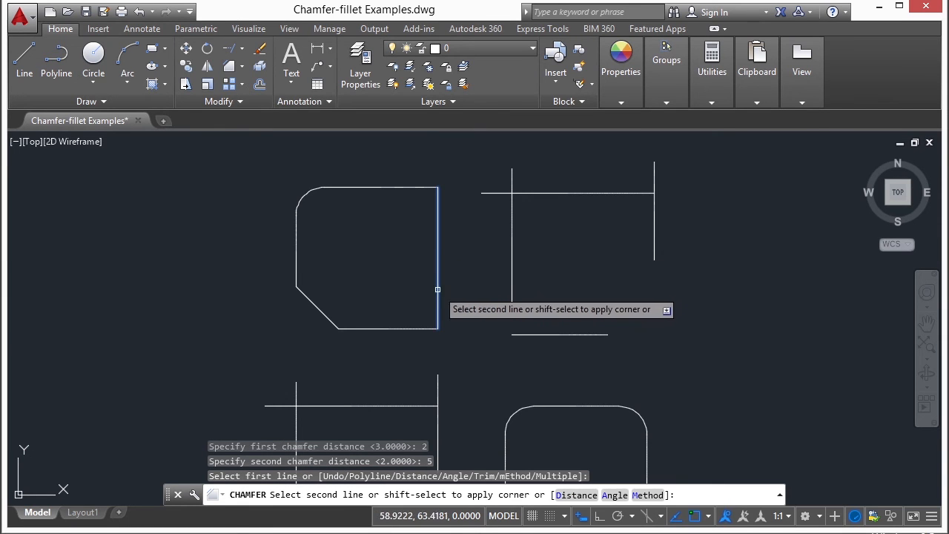
pyautogui.click(400, 326)
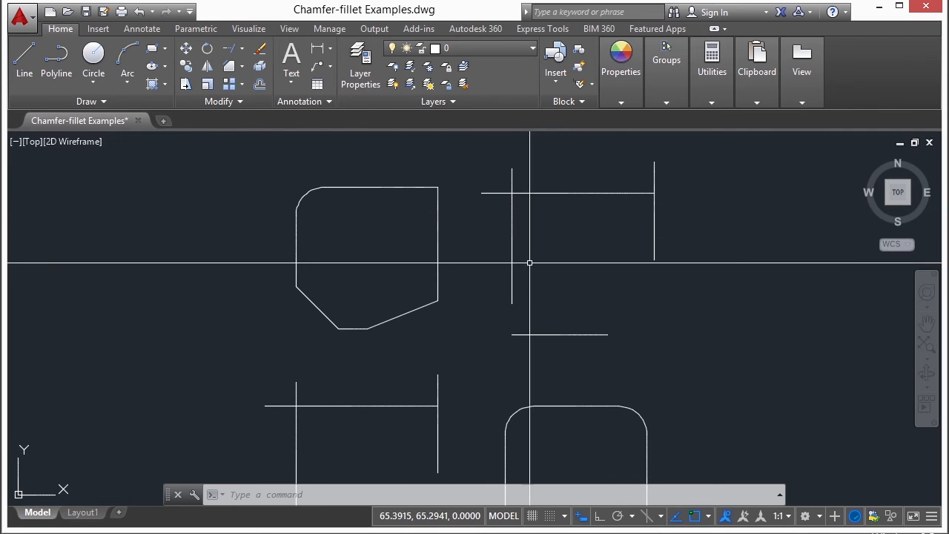
# - Fillet the crossing lines at the upper-left corner of the upper-right line group with a radius of 2
pyautogui.write('f')
pyautogui.press('Return')
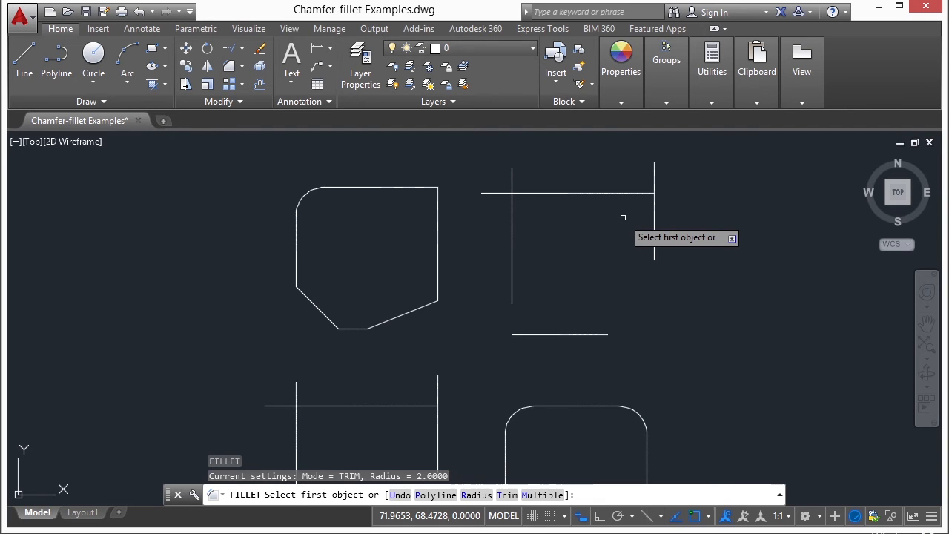
pyautogui.write('r')
pyautogui.press('Return')
pyautogui.write('2')
pyautogui.press('Return')
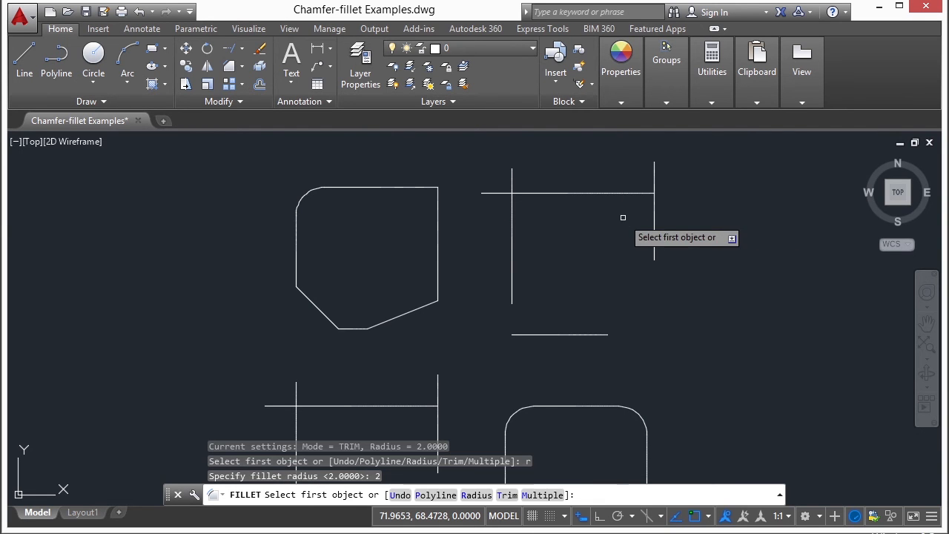
pyautogui.click(529, 192)
pyautogui.click(511, 222)
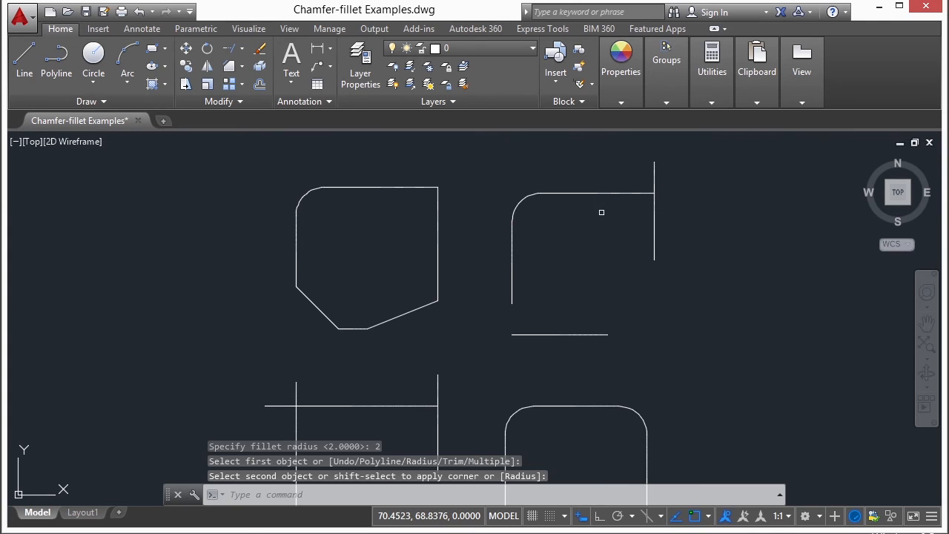
# - Fillet the other three corners of the upper-right line group with the same radius of 2 to close the shape
pyautogui.press('Return')
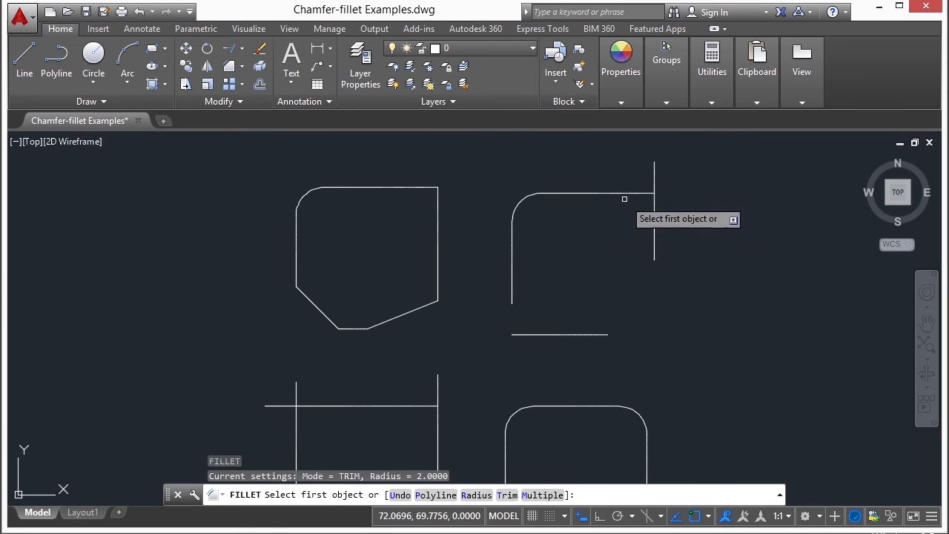
pyautogui.click(642, 192)
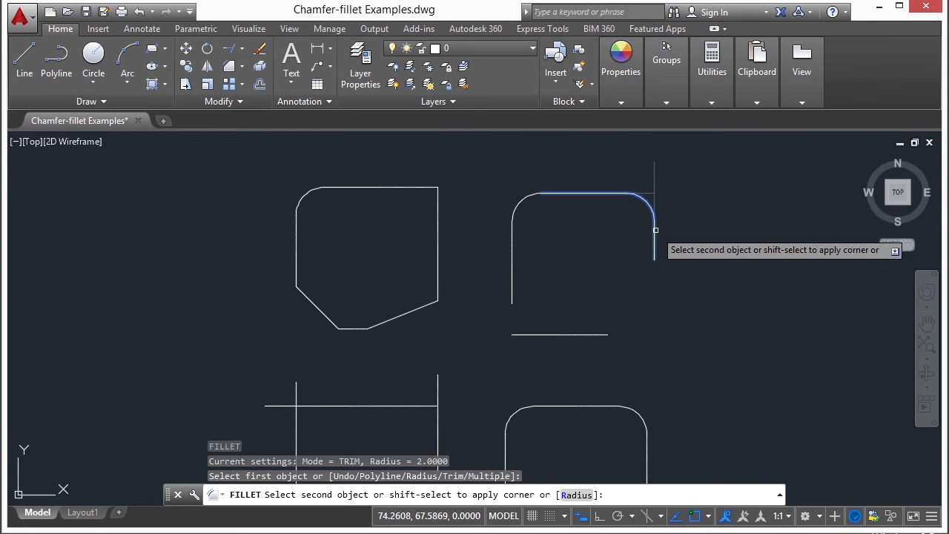
pyautogui.click(653, 221)
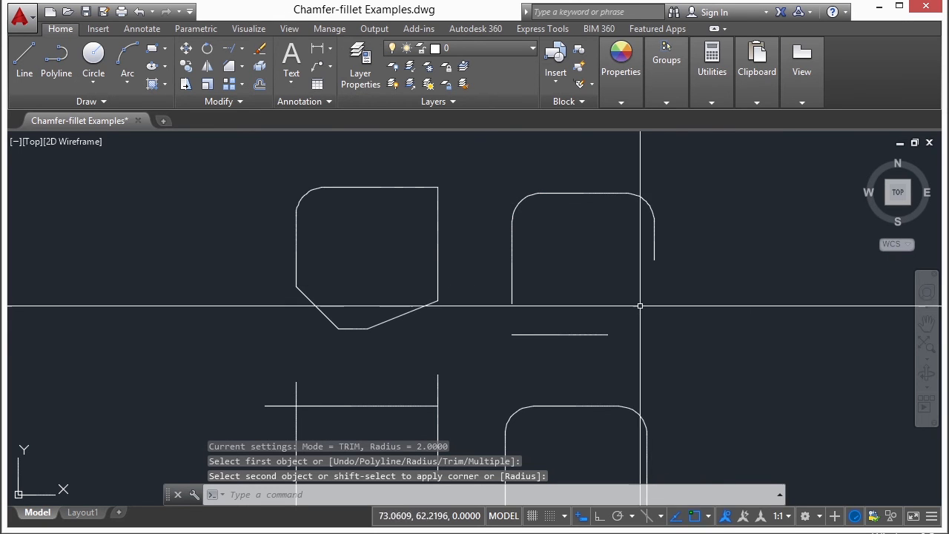
pyautogui.press('Return')
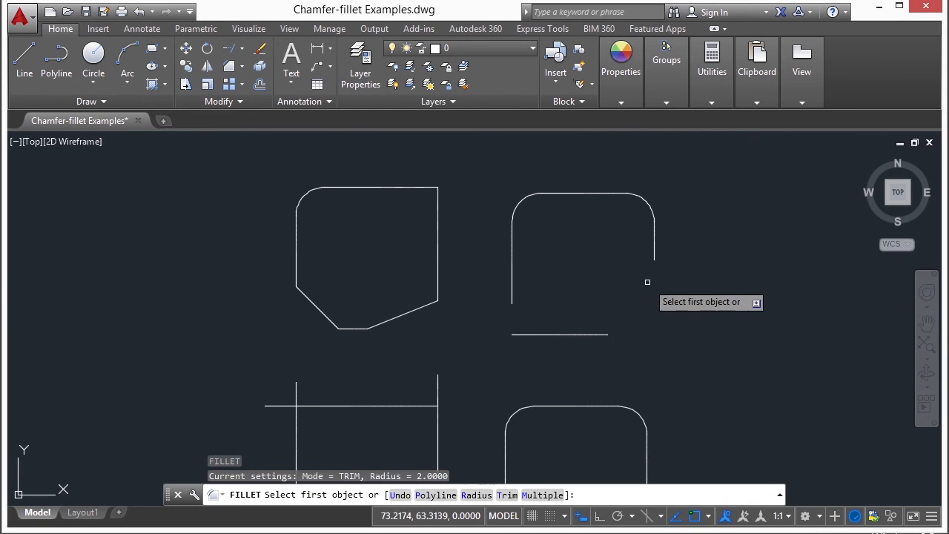
pyautogui.click(654, 245)
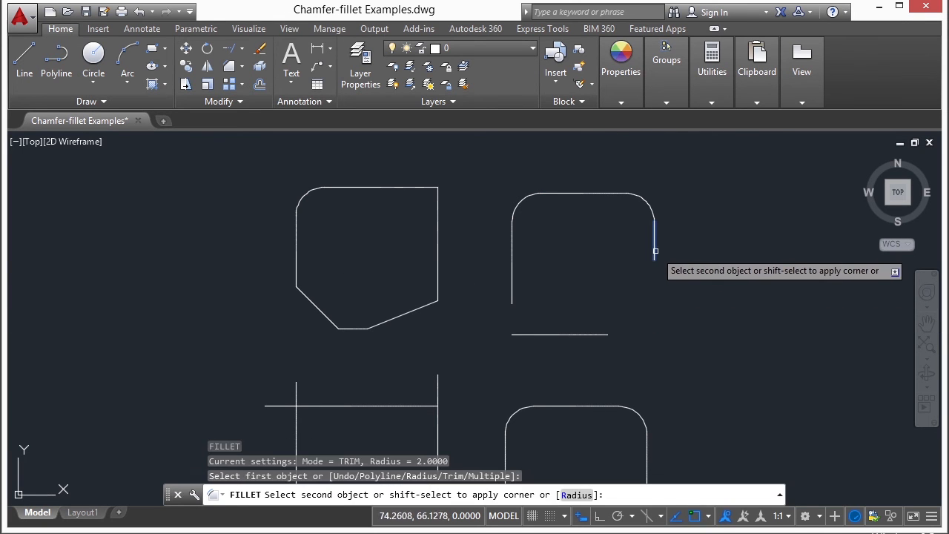
pyautogui.click(588, 334)
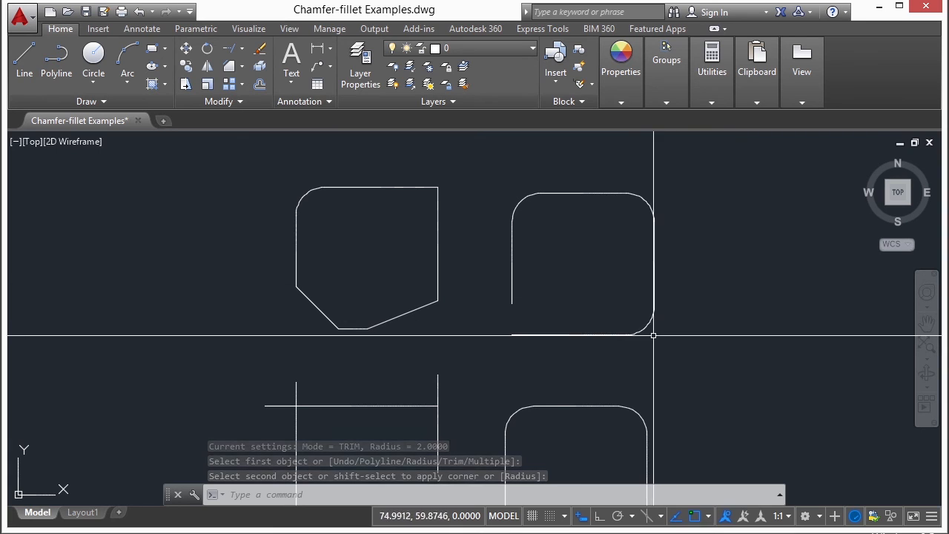
pyautogui.press('Return')
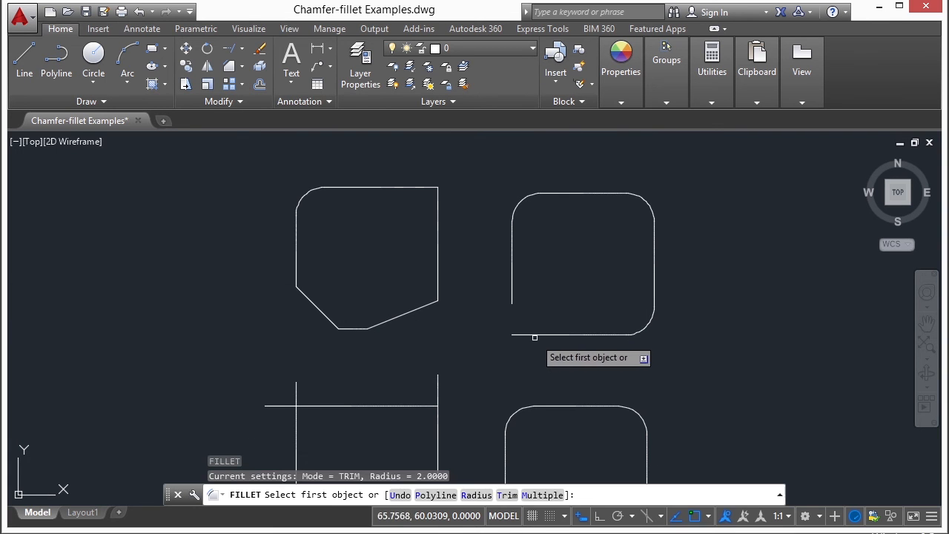
pyautogui.click(535, 334)
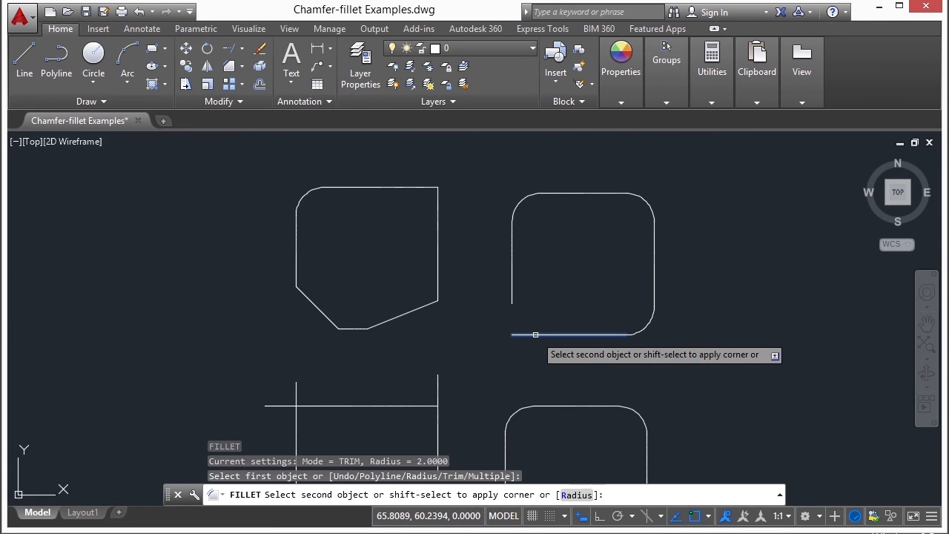
pyautogui.click(512, 283)
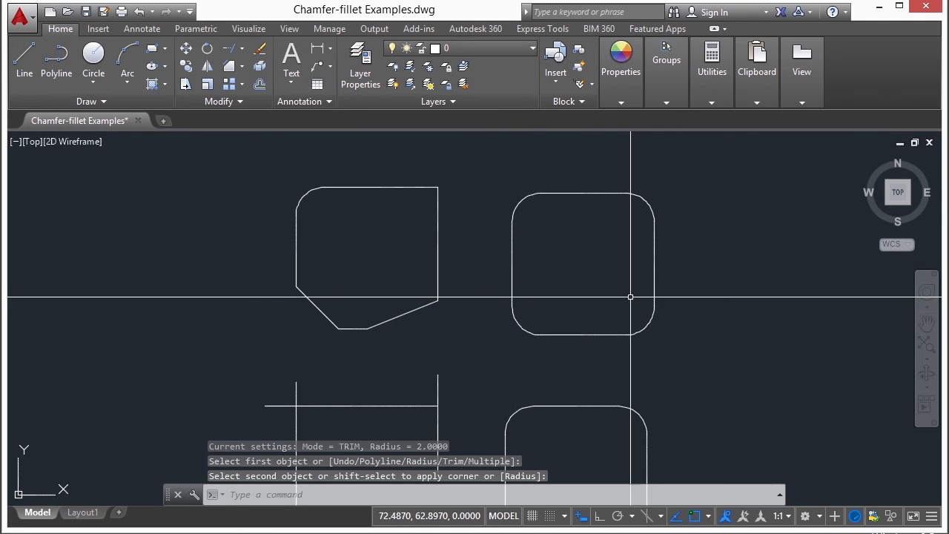
# - Chamfer the upper-left corner of the open line group below the first square with both distances set to 2
pyautogui.scroll(-2, 642, 255)
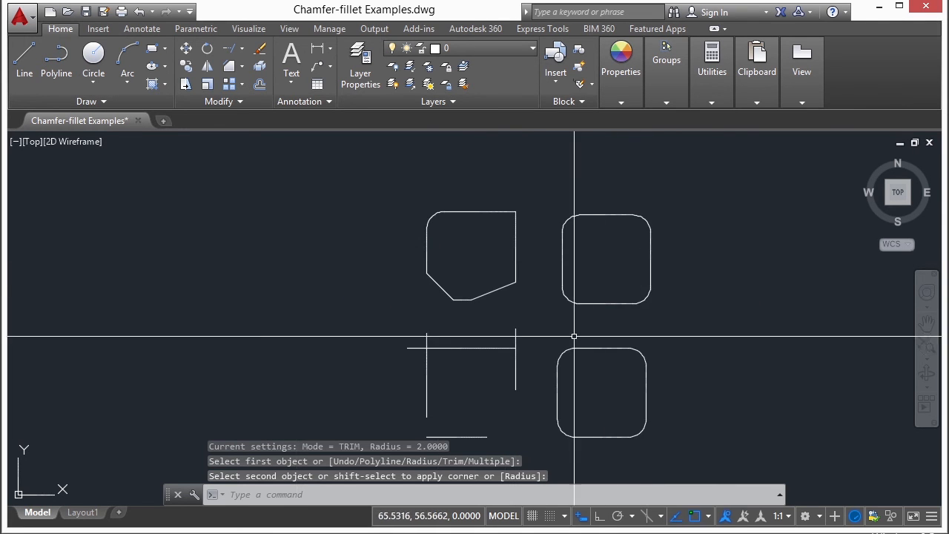
pyautogui.moveTo(583, 332); pyautogui.dragTo(565, 268, button='middle')
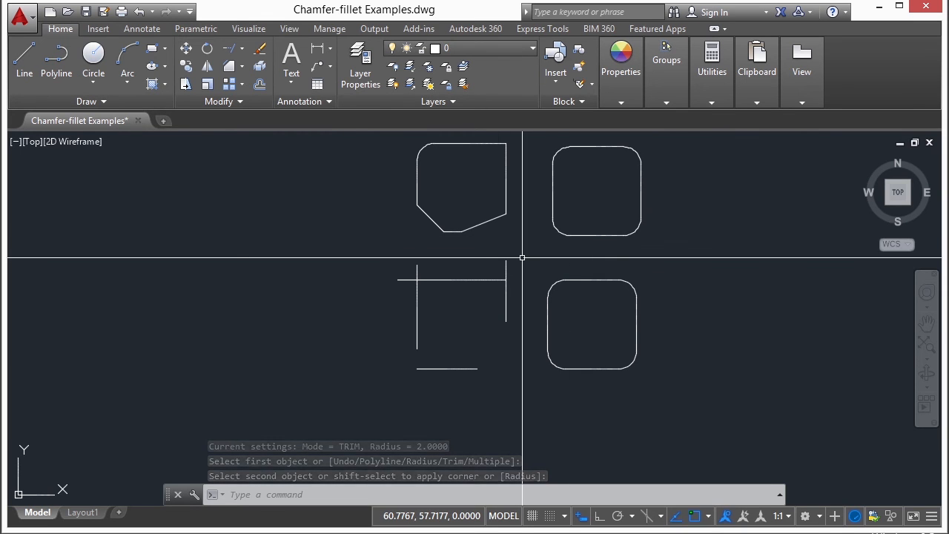
pyautogui.write('cha')
pyautogui.press('Return')
pyautogui.write('d')
pyautogui.press('Return')
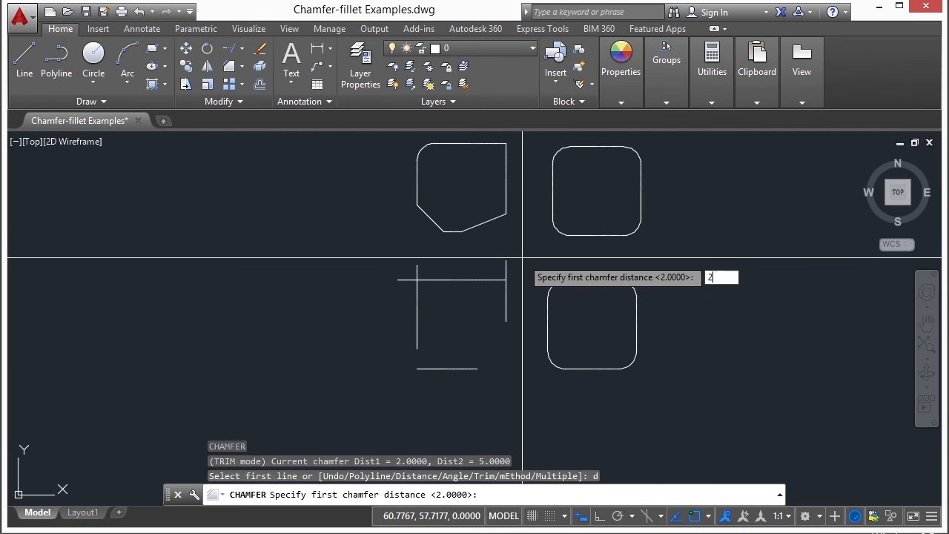
pyautogui.press('Return')
pyautogui.press('Return')
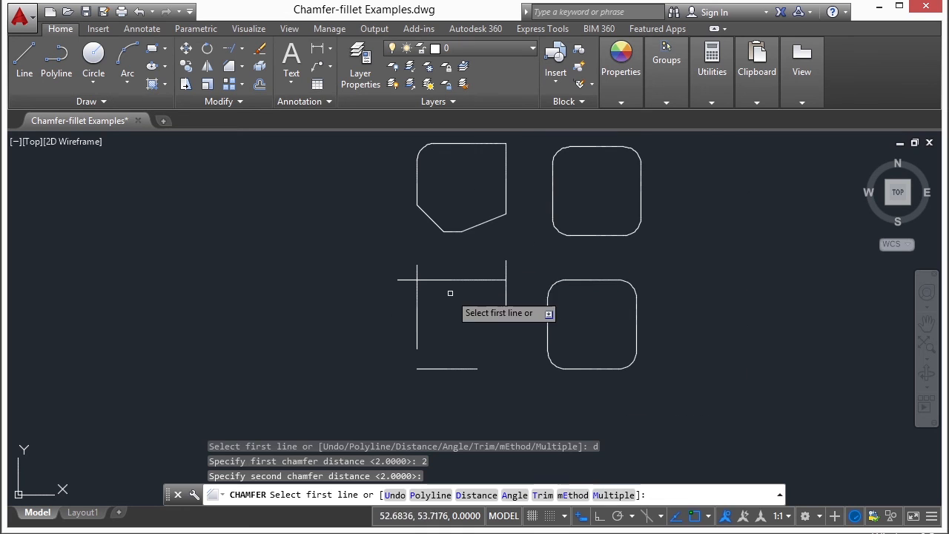
pyautogui.scroll(2, 462, 293)
pyautogui.click(430, 271)
pyautogui.click(394, 295)
# - Chamfer the lower-left corner of the same line group, joining its left and bottom lines with the same distances
pyautogui.press('Return')
pyautogui.click(395, 366)
pyautogui.click(458, 412)
pyautogui.press('Return')
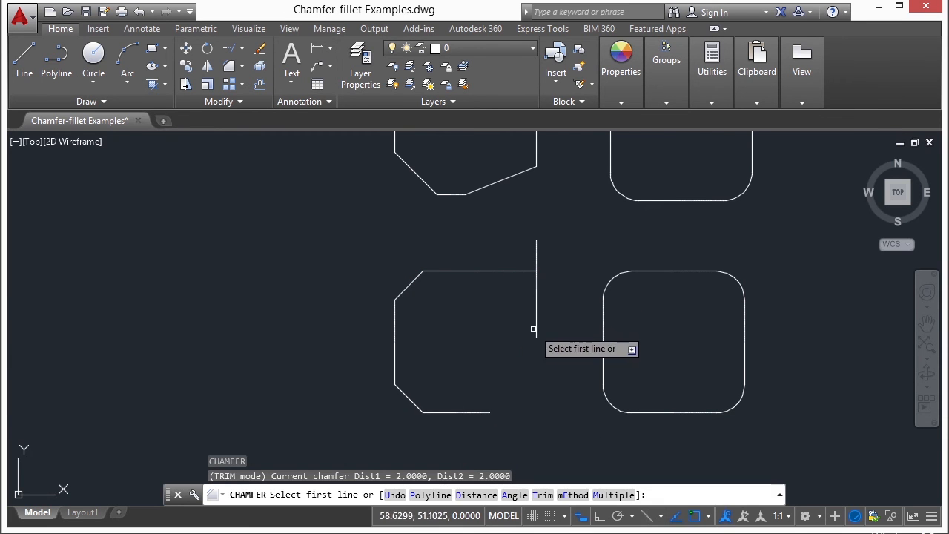
pyautogui.press('Escape')
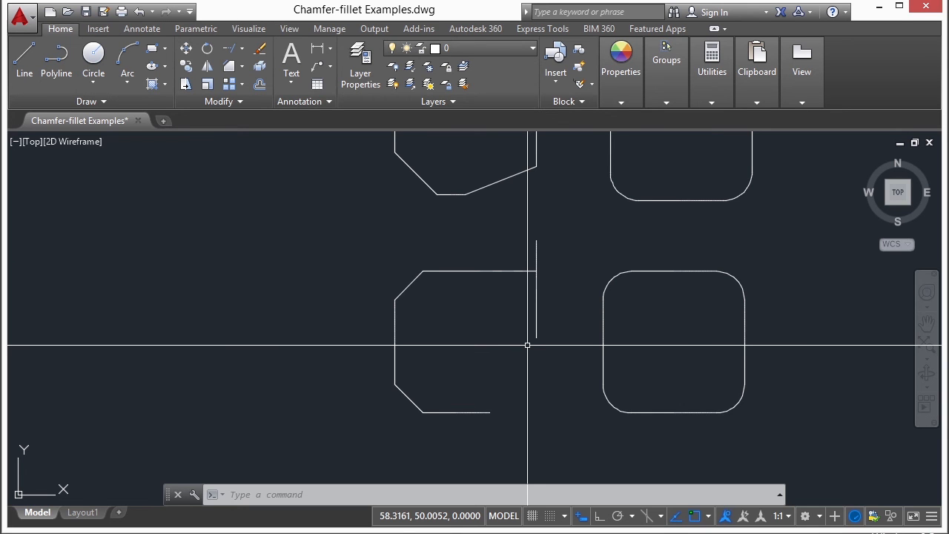
# - Trim the line group's upper-right corner to a sharp corner using Chamfer with both distances set to 0
pyautogui.write('cha')
pyautogui.press('Return')
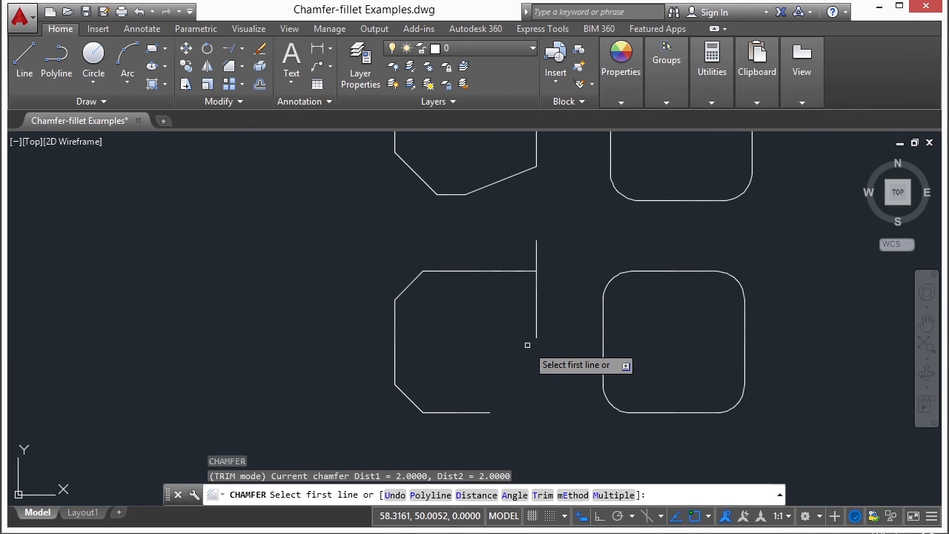
pyautogui.write('d')
pyautogui.press('Return')
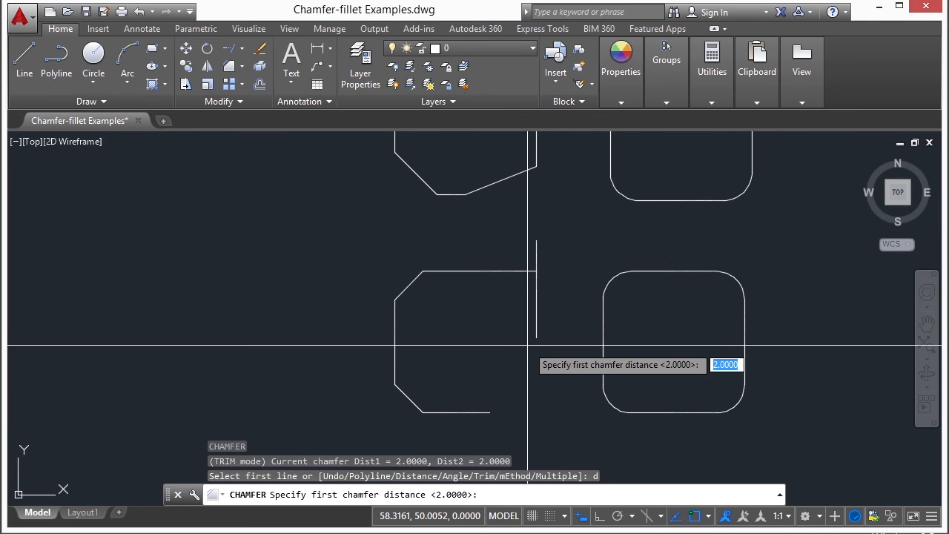
pyautogui.press('Return')
pyautogui.write('0')
pyautogui.press('Return')
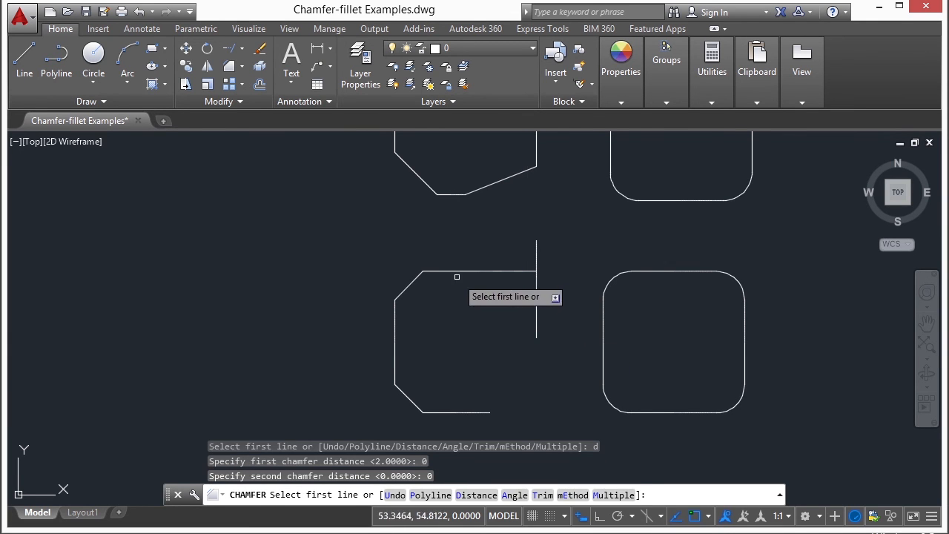
pyautogui.click(490, 272)
pyautogui.click(537, 300)
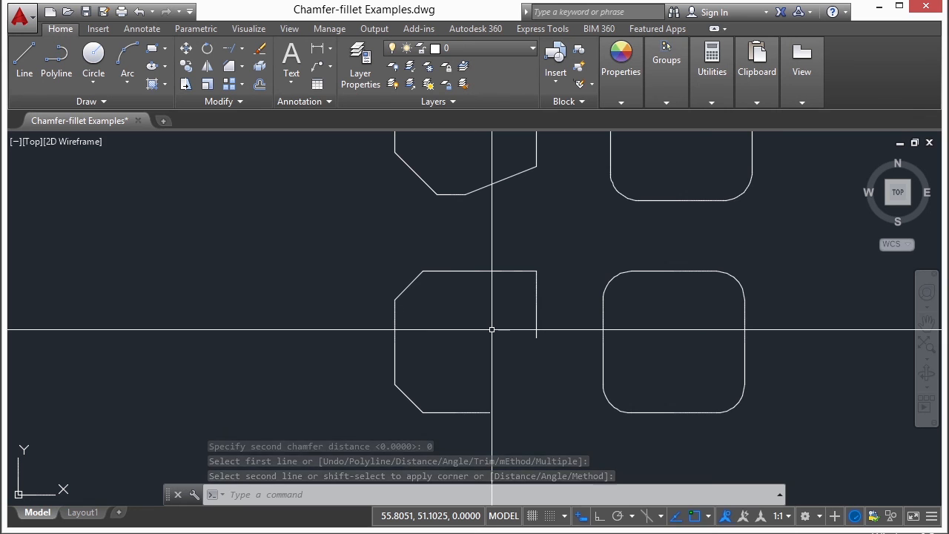
# - Join the right and bottom lines of the line group in a sharp corner using Fillet with a radius of 0
pyautogui.write('f')
pyautogui.press('Return')
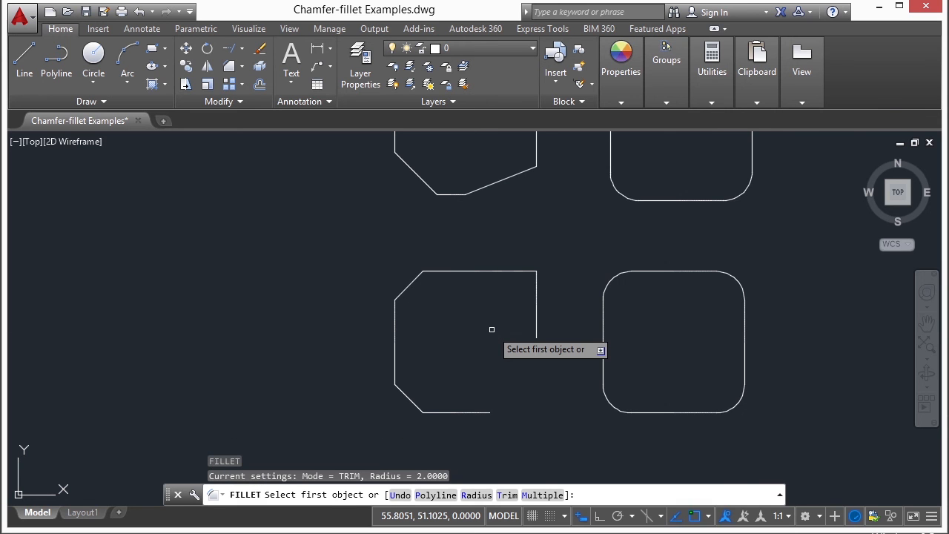
pyautogui.write('r')
pyautogui.press('Return')
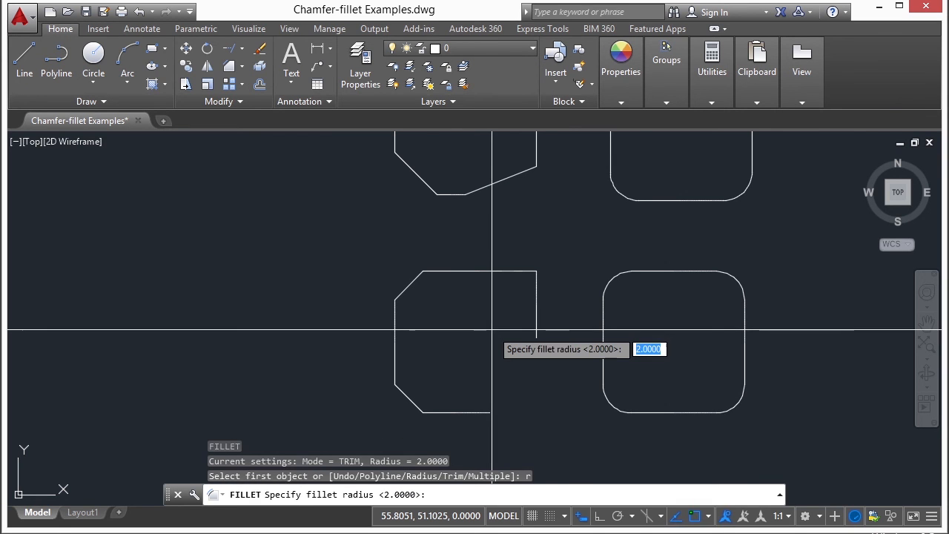
pyautogui.write('0')
pyautogui.press('Return')
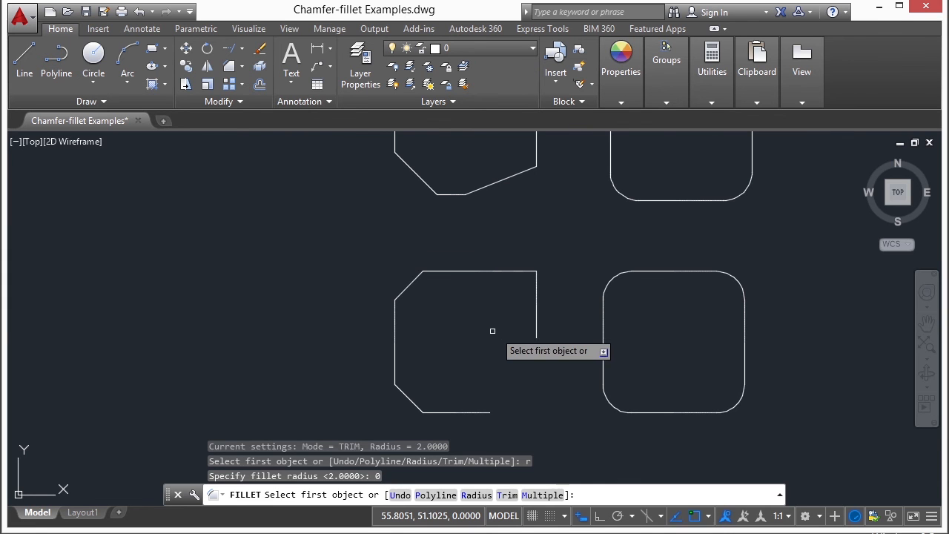
pyautogui.click(537, 321)
pyautogui.click(459, 412)
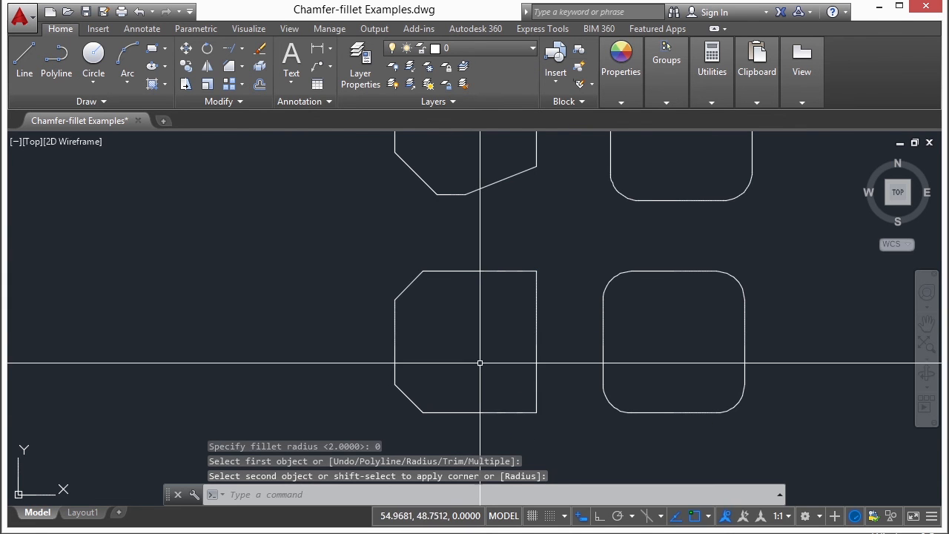
pyautogui.moveTo(651, 338); pyautogui.dragTo(499, 323, button='middle')
pyautogui.click(520, 258)
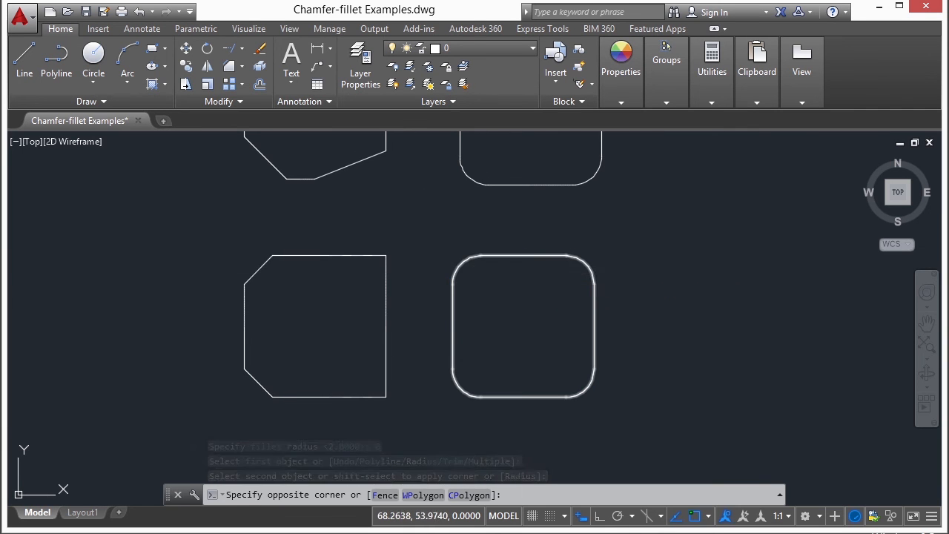
pyautogui.click(479, 258)
pyautogui.press('Escape')
pyautogui.press('Escape')
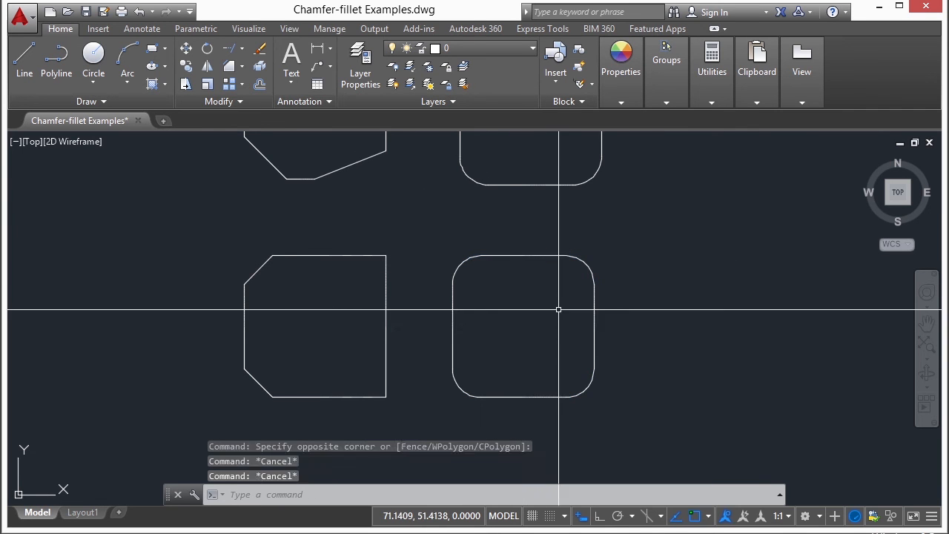
# - Fillet the upper-left corner of the lower-right rounded square to a sharp corner with a radius of 0
pyautogui.press('Return')
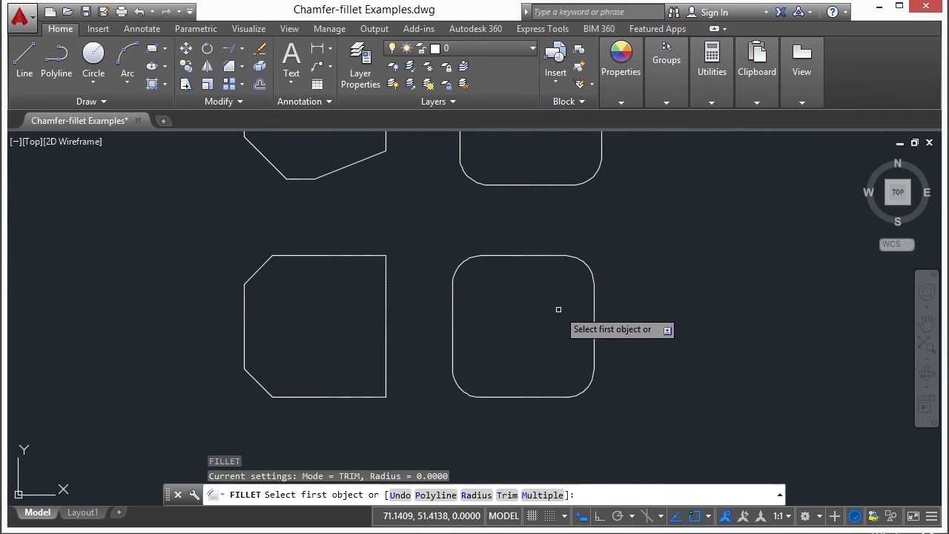
pyautogui.click(502, 254)
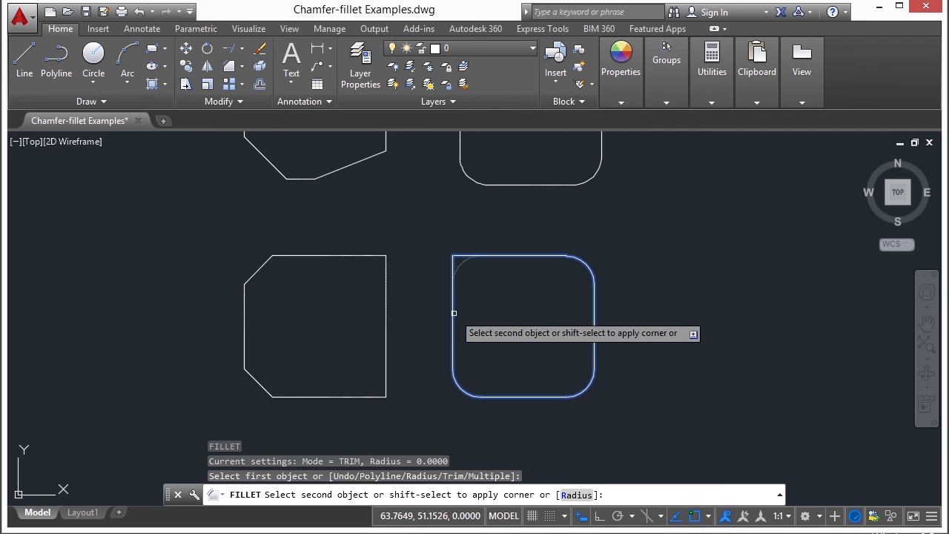
pyautogui.click(455, 312)
pyautogui.doubleClick(531, 257)
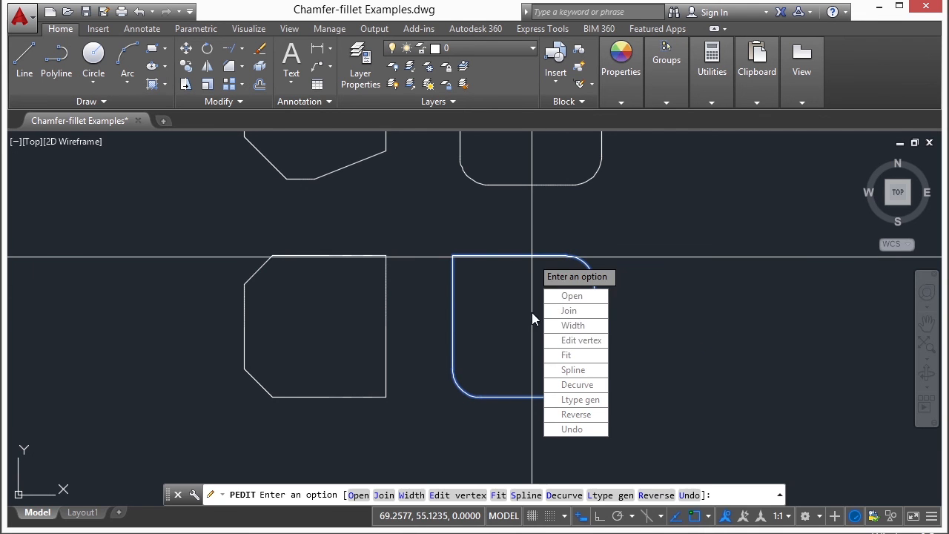
pyautogui.press('Escape')
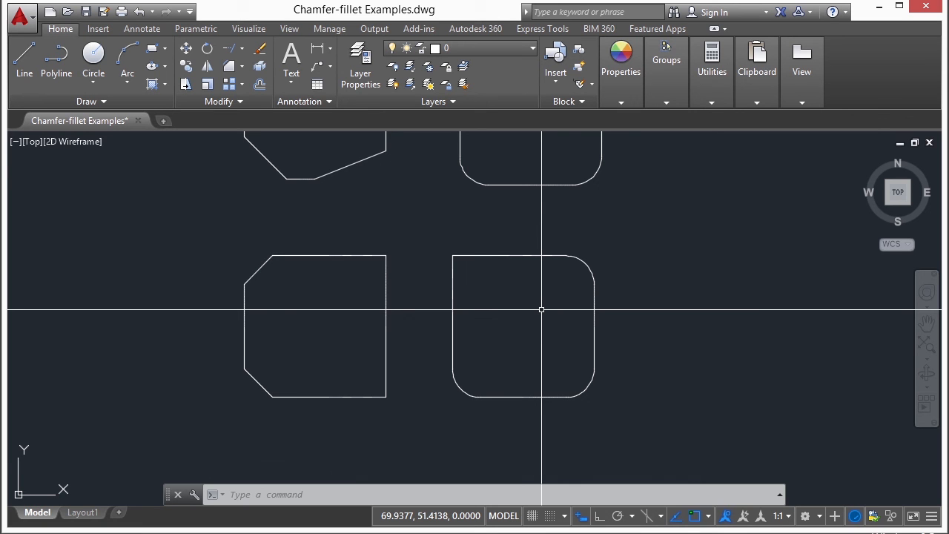
# - Set the fillet radius to 2 and round the upper-left corner of the lower-right square
pyautogui.write('f')
pyautogui.press('Return')
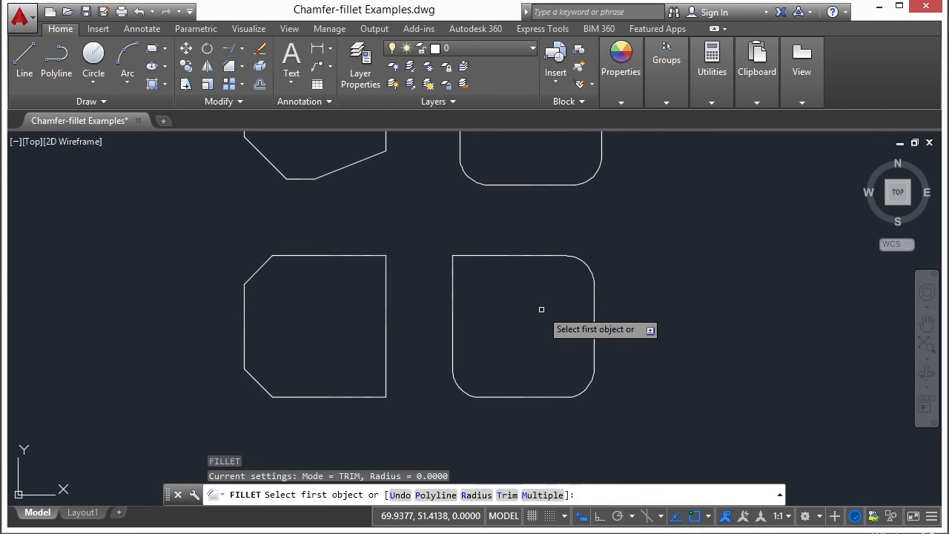
pyautogui.write('r')
pyautogui.press('Return')
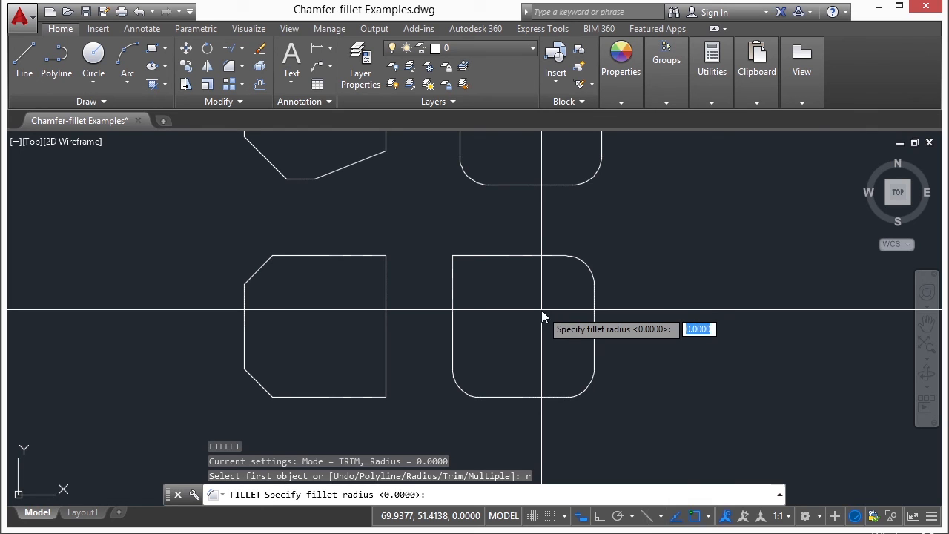
pyautogui.write('2')
pyautogui.press('Return')
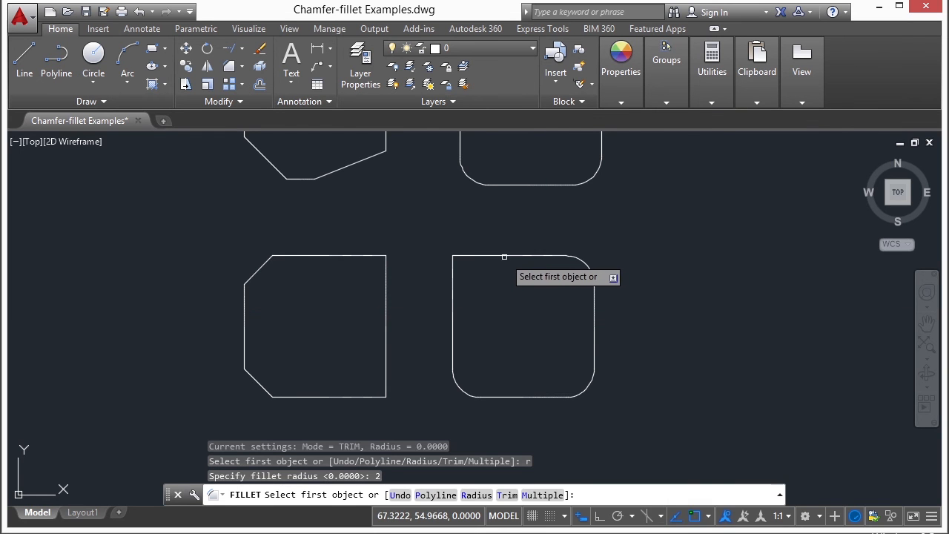
pyautogui.click(504, 255)
pyautogui.click(454, 279)
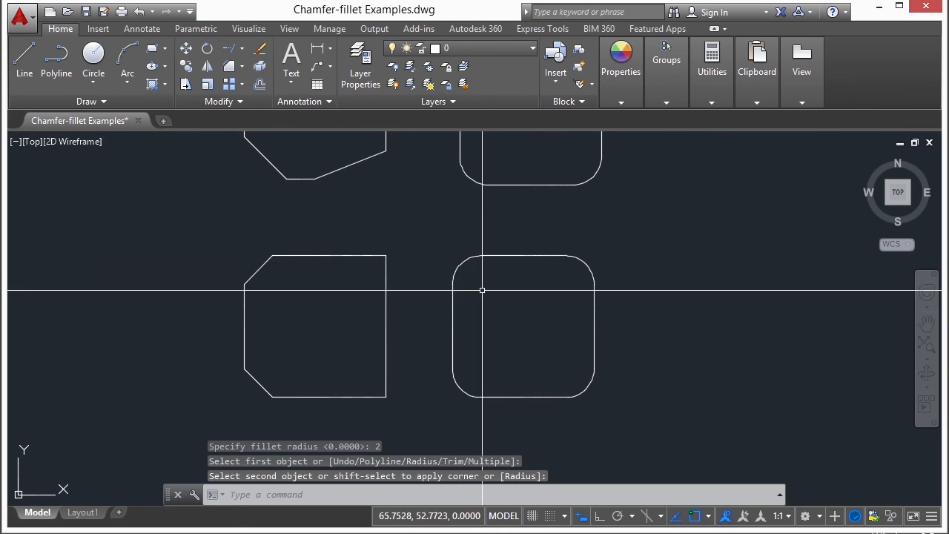
# - Turn the lower-right square's upper-left corner back into a sharp corner using Fillet's apply-corner override, keeping the radius setting of 2
pyautogui.write('f')
pyautogui.press('Return')
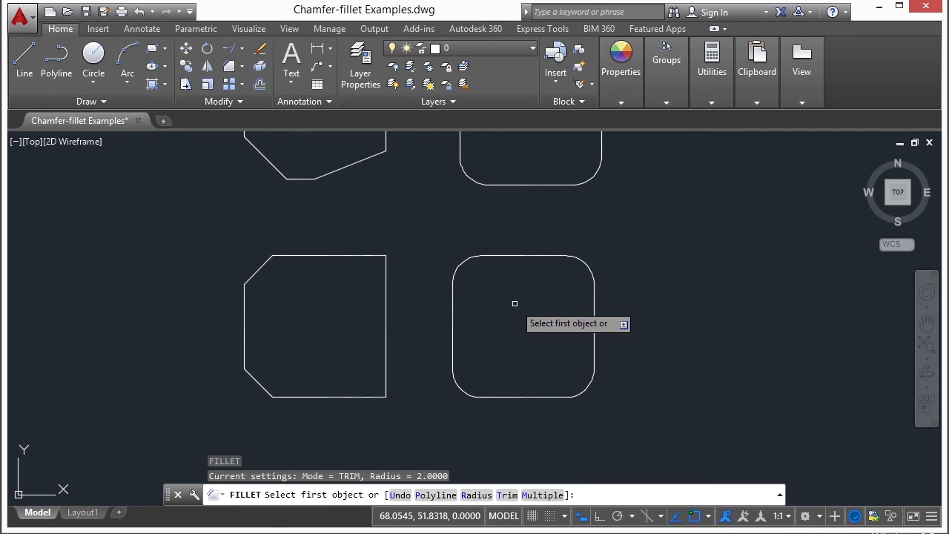
pyautogui.click(496, 255)
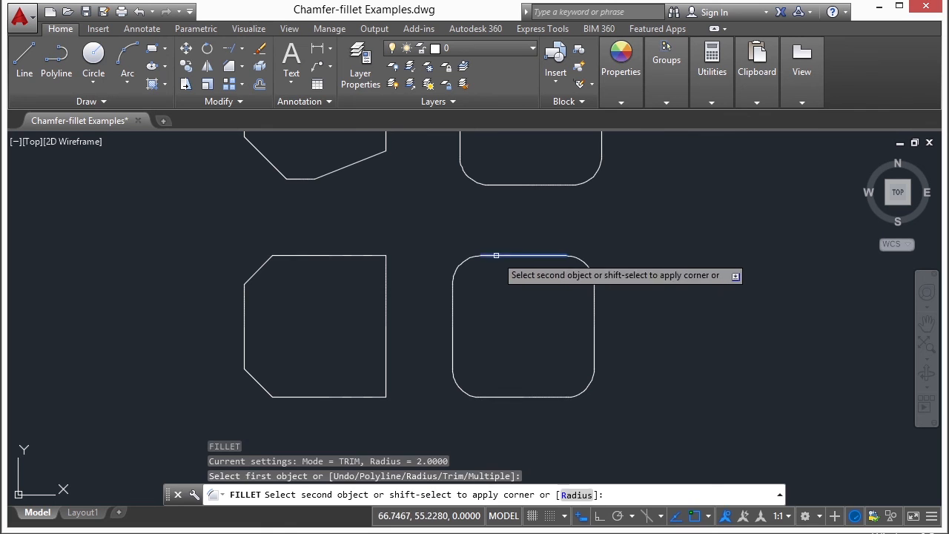
pyautogui.keyDown('shift'); pyautogui.click(452, 314); pyautogui.keyUp('shift')
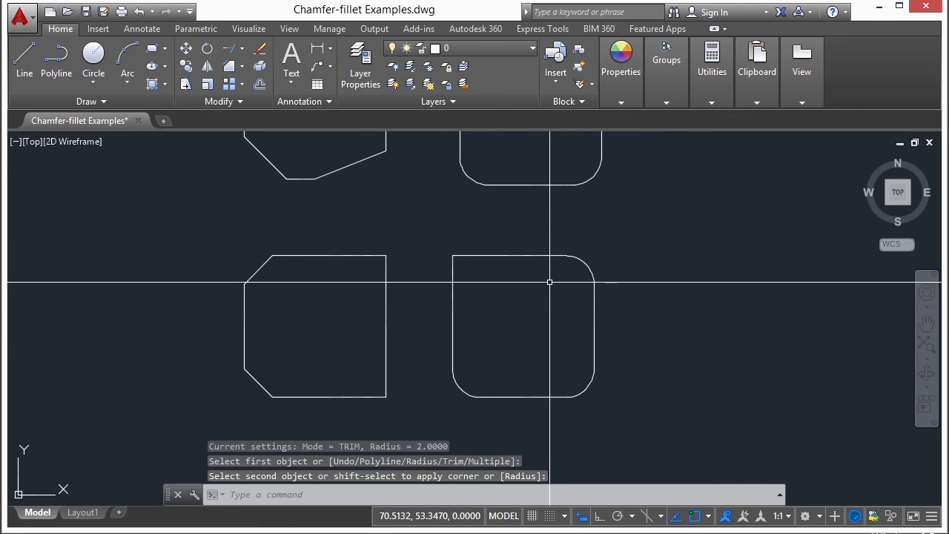
# - Fillet the upper-right corner and the chamfered upper-left corner of the lower-left line group with radius 2
pyautogui.press('Return')
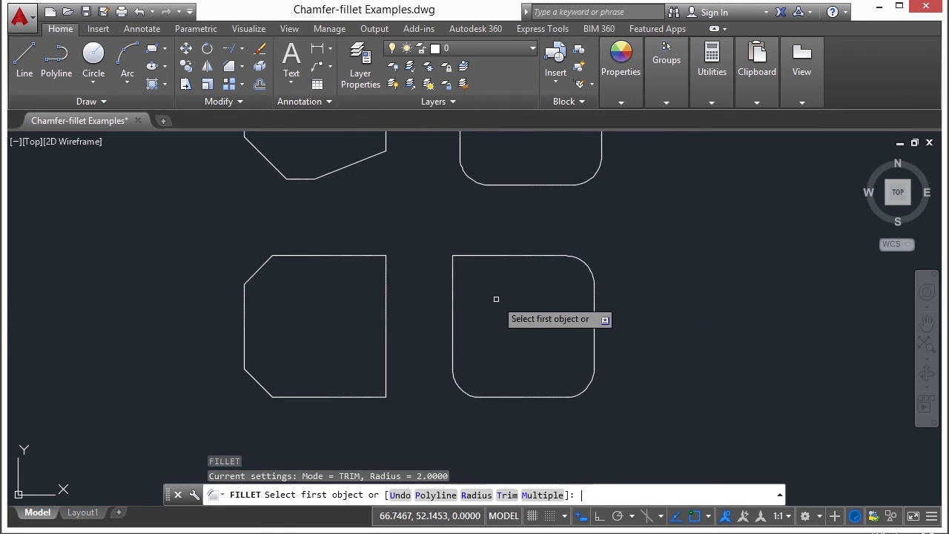
pyautogui.click(385, 297)
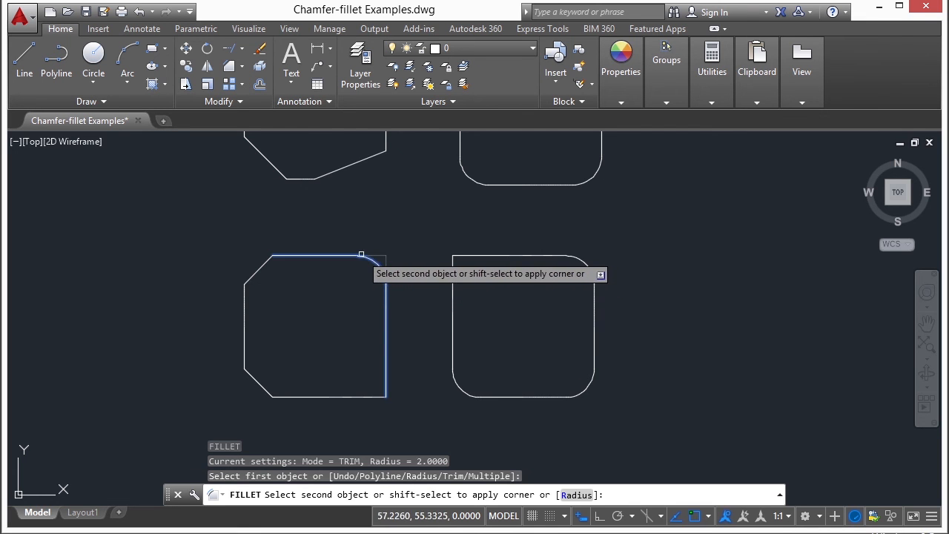
pyautogui.click(342, 254)
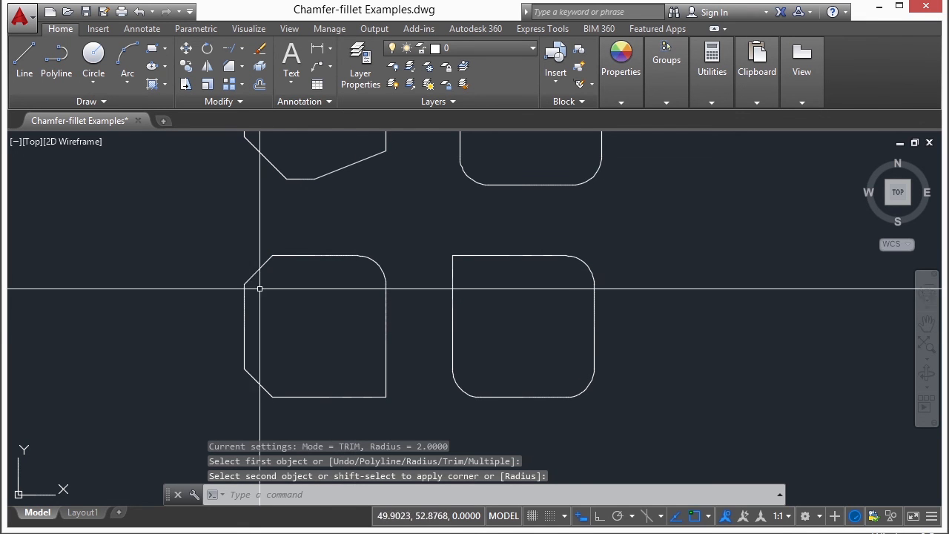
pyautogui.press('Return')
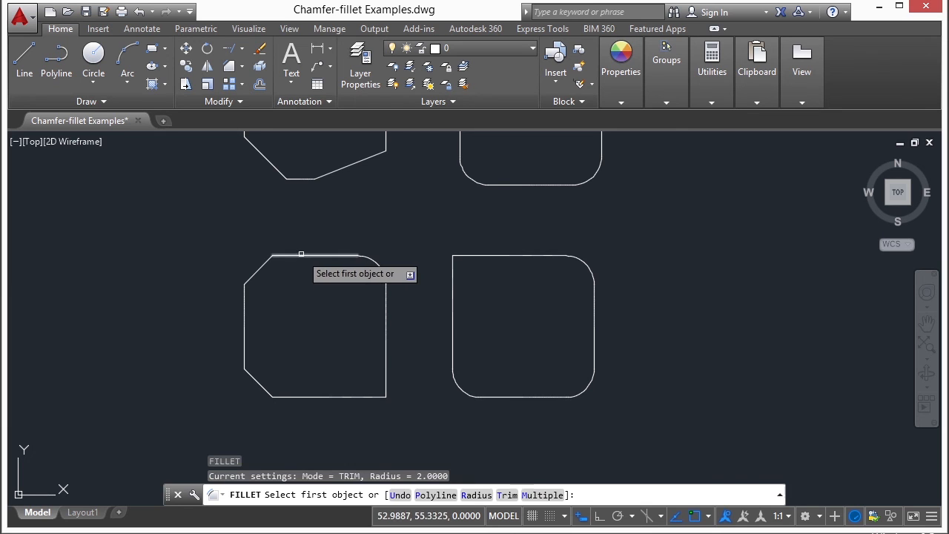
pyautogui.click(303, 255)
pyautogui.click(244, 326)
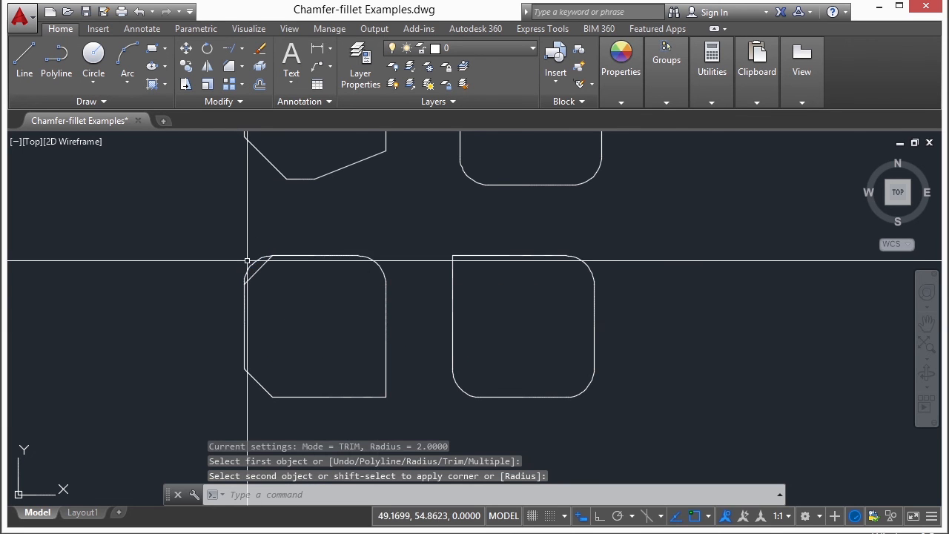
# - Erase the leftover chamfer line inside the filleted upper-left corner of the line group
pyautogui.scroll(5, 275, 267)
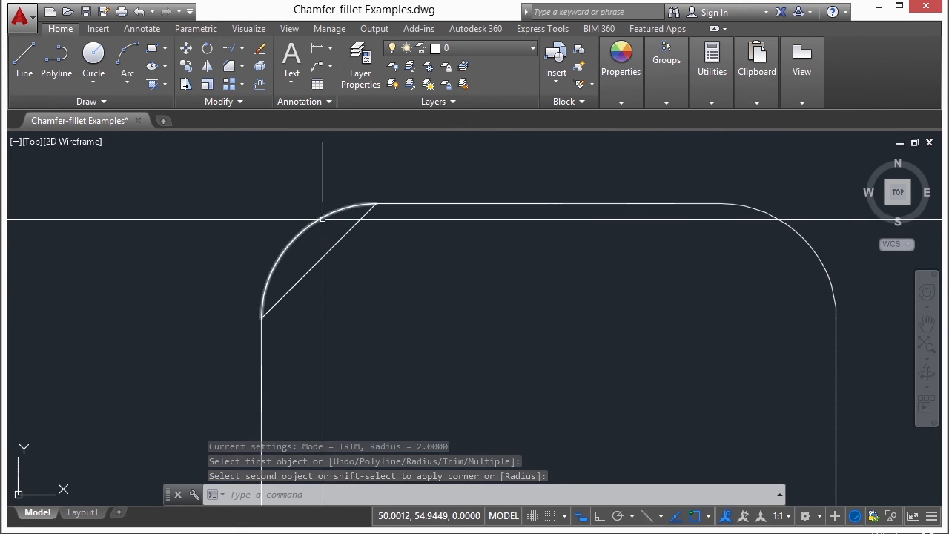
pyautogui.click(328, 251)
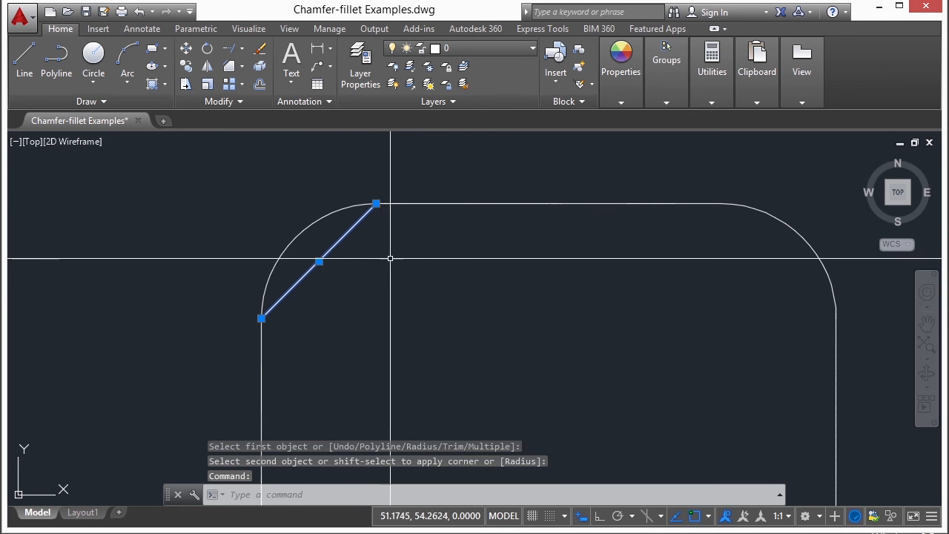
pyautogui.press('Delete')
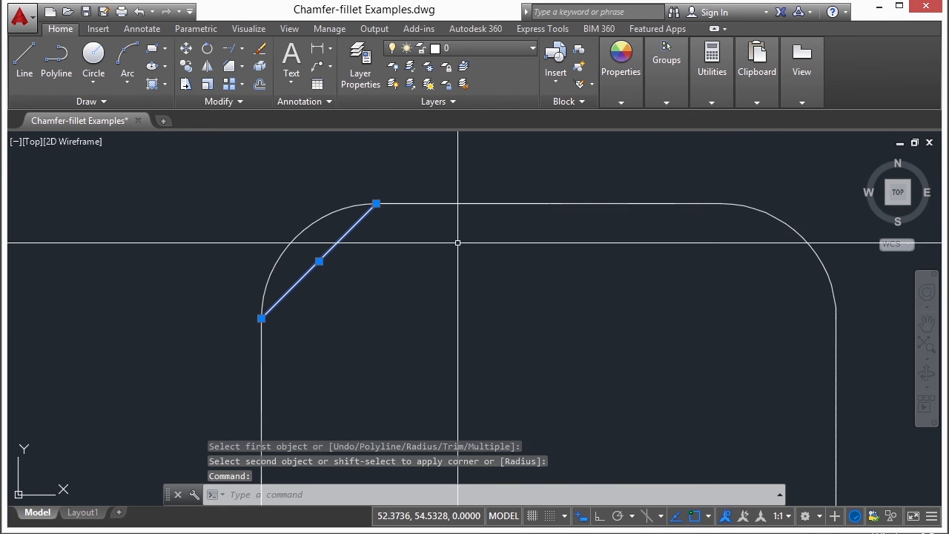
pyautogui.click(261, 49)
pyautogui.scroll(-5, 401, 267)
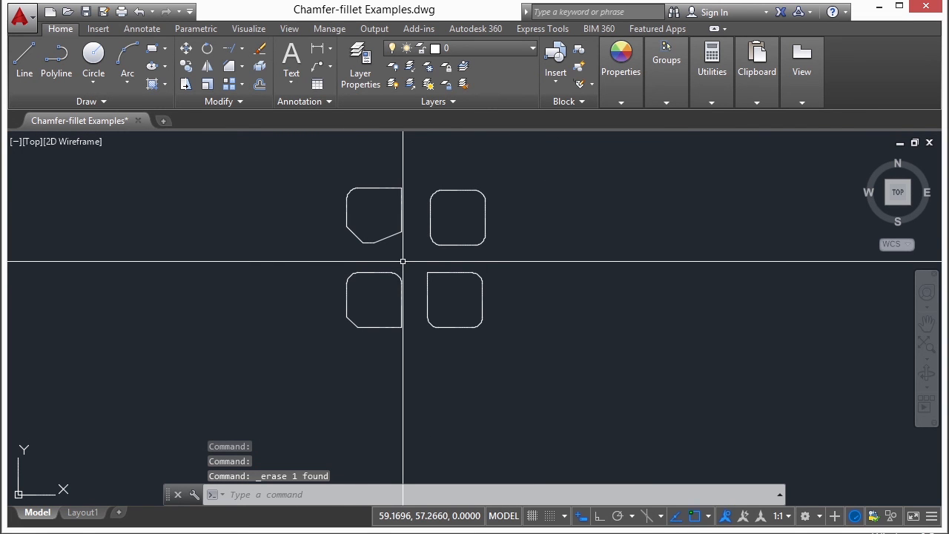